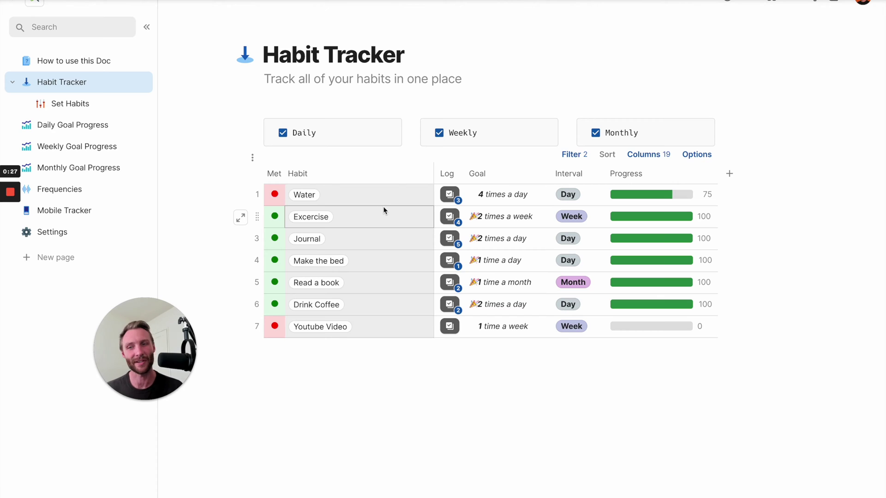
Log one completion of the Water habit without a comment and close its log entry
mouse_move(16, 195)
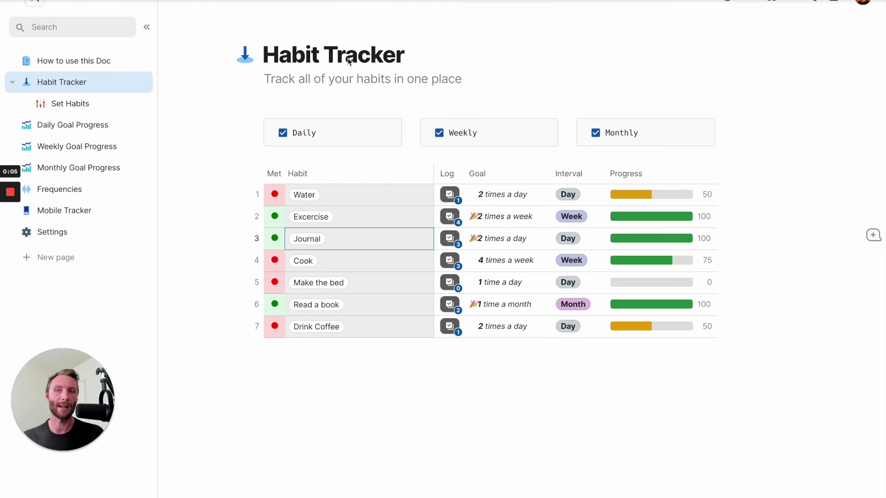
click(409, 192)
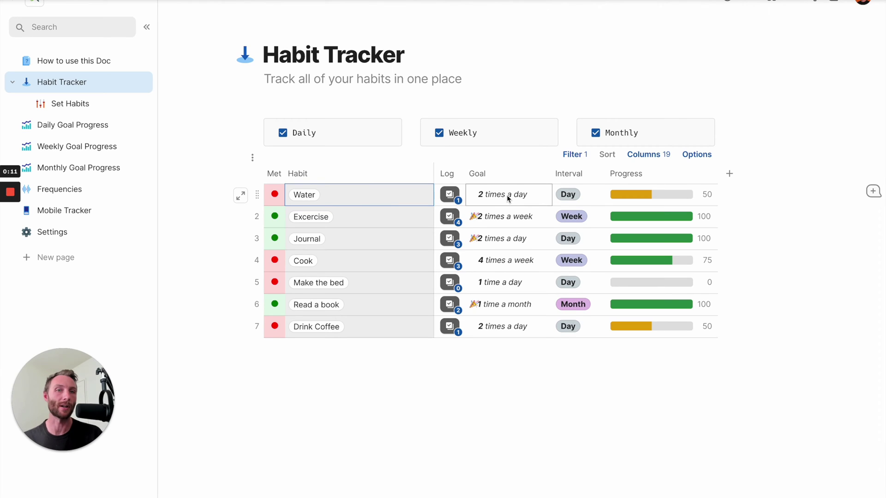
click(454, 197)
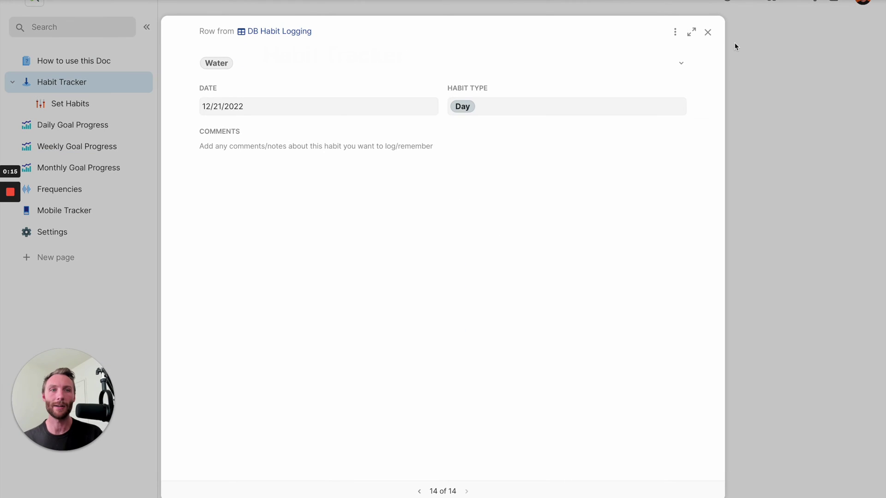
click(708, 32)
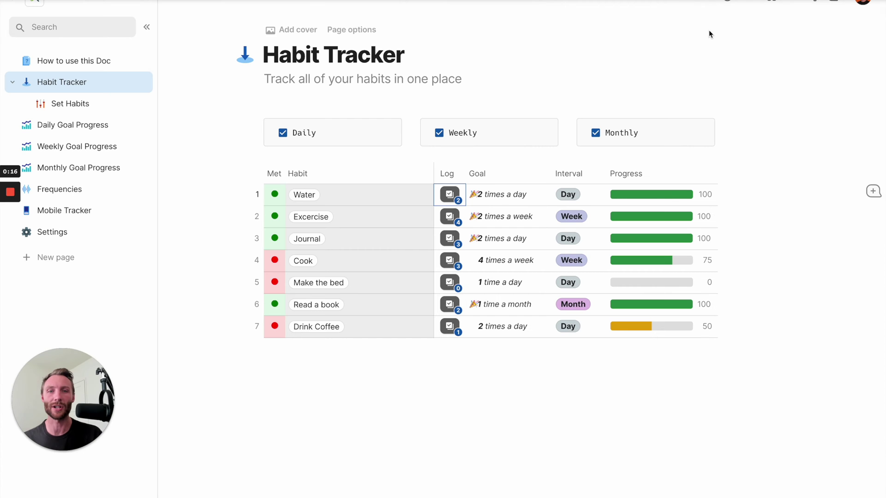
Log another Water completion with the comment "I drank 8 0z" and close the entry
click(450, 196)
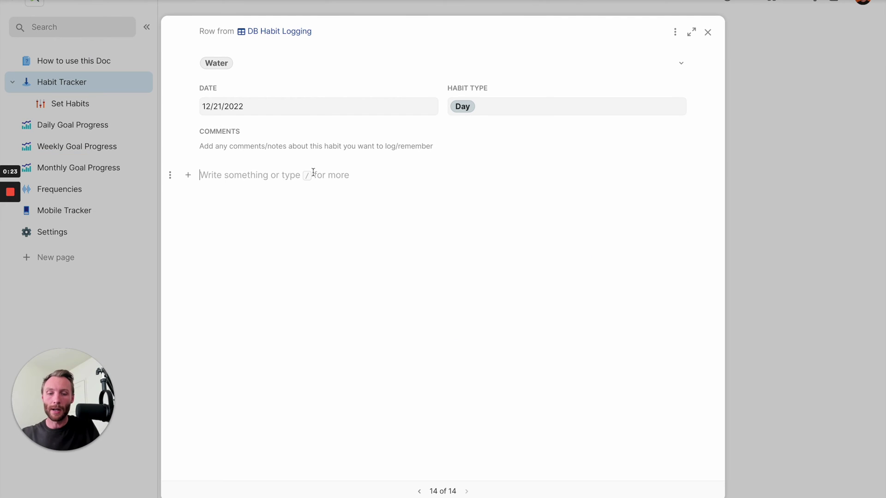
text(I drank 8 0z)
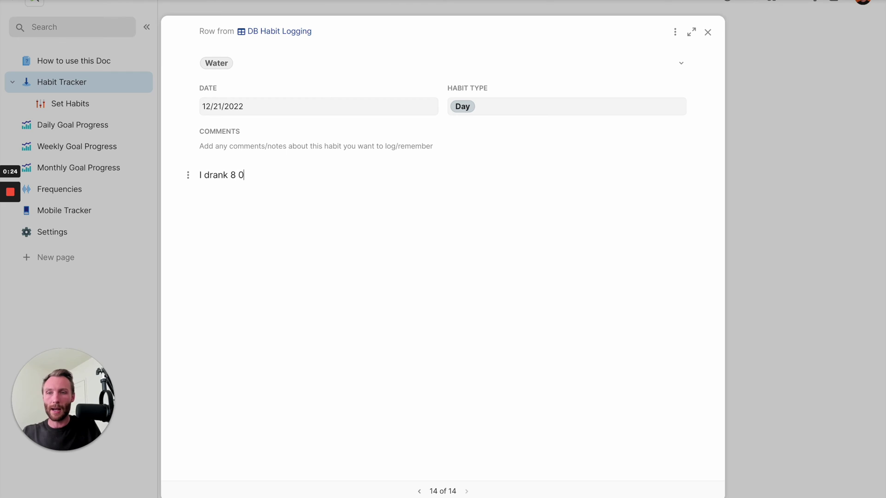
click(708, 32)
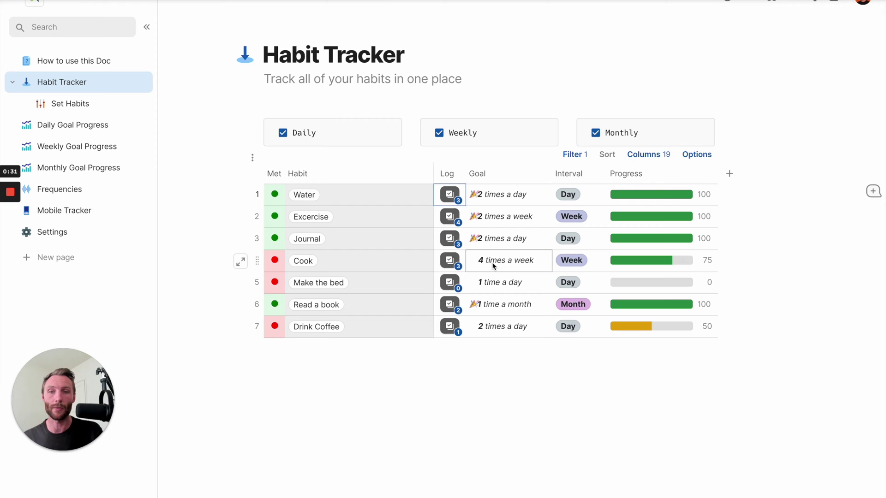
Log one completion each for Make the bed, Drink Coffee and Cook, leaving the Cook entry's comment empty
click(457, 287)
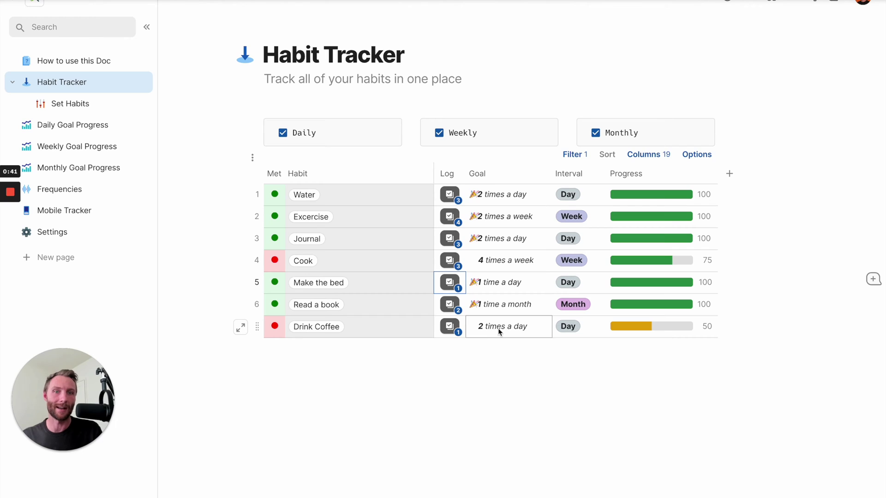
click(449, 326)
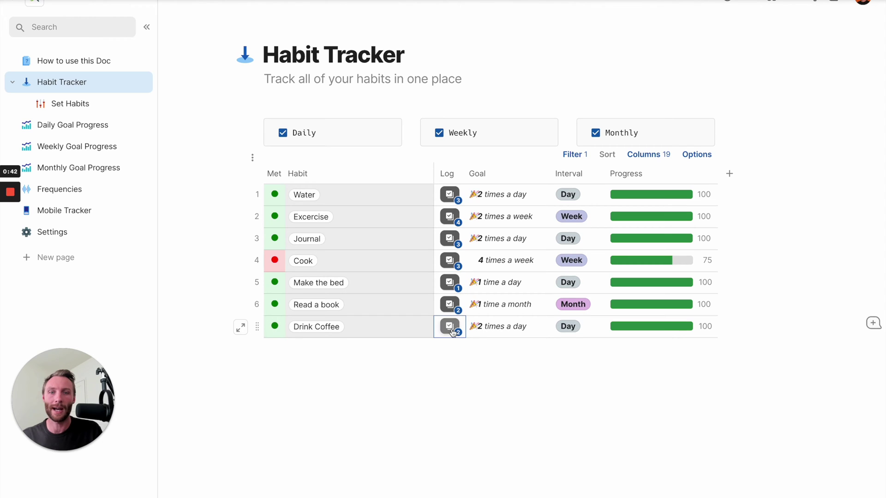
click(455, 267)
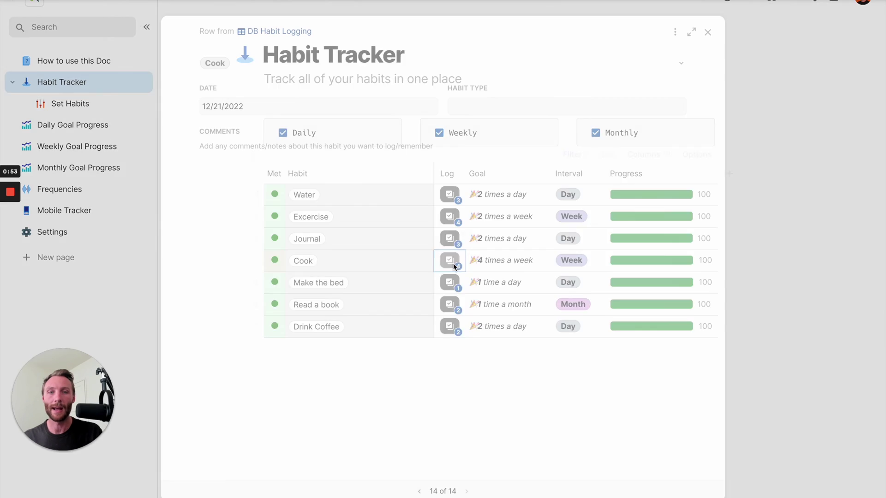
click(245, 174)
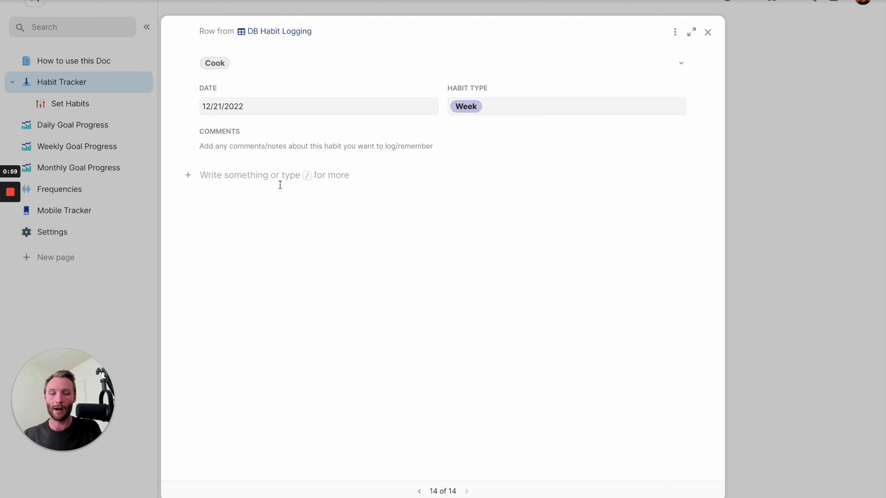
click(707, 33)
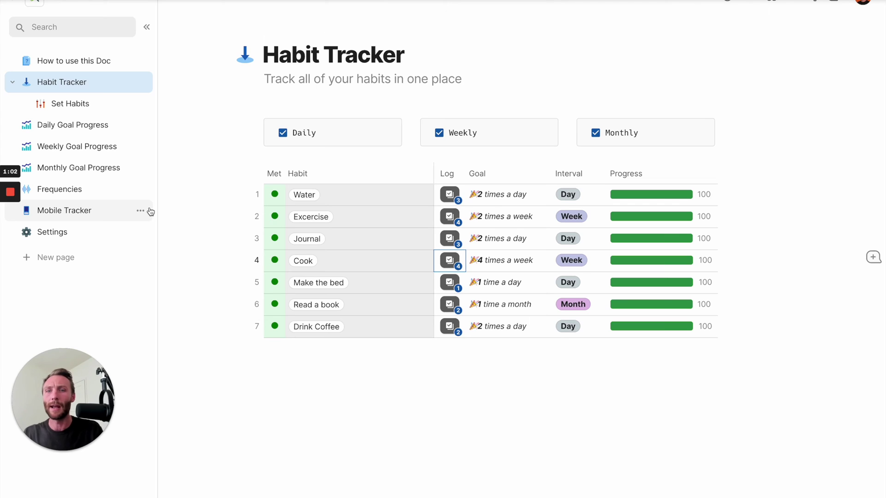
Enable comments for the Excercise habit on the Set Habits page and return to the Habit Tracker page
click(71, 103)
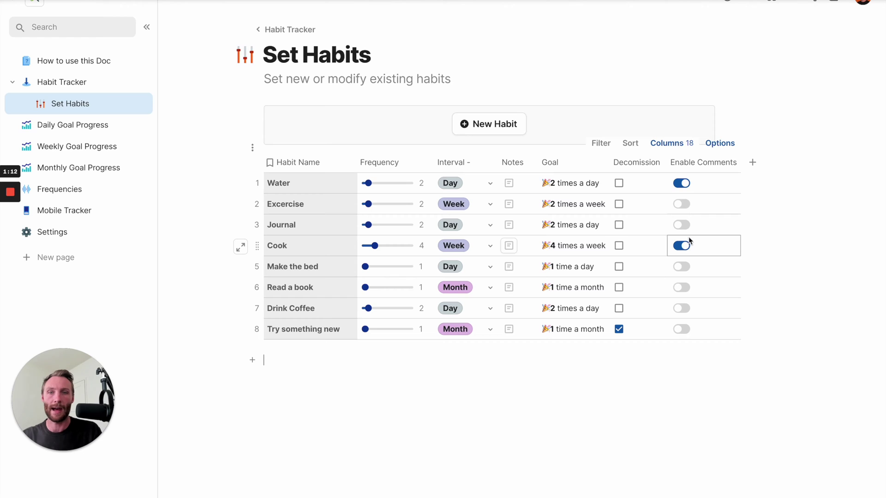
click(684, 206)
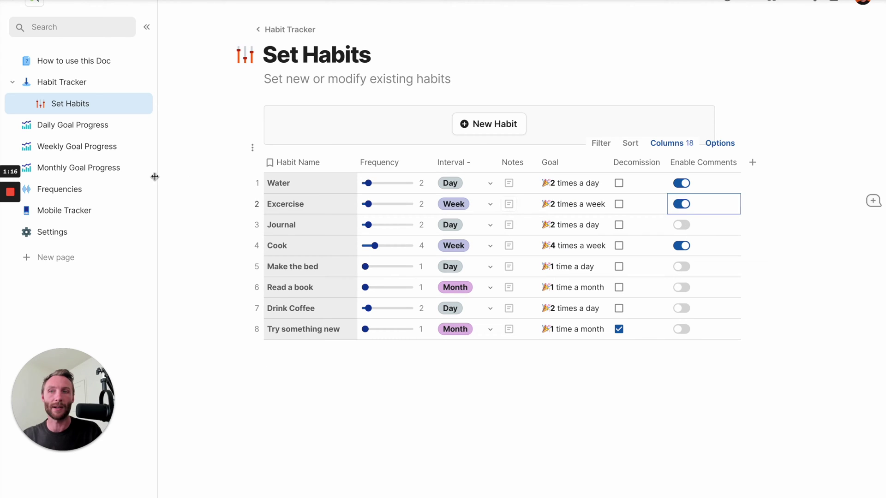
click(85, 87)
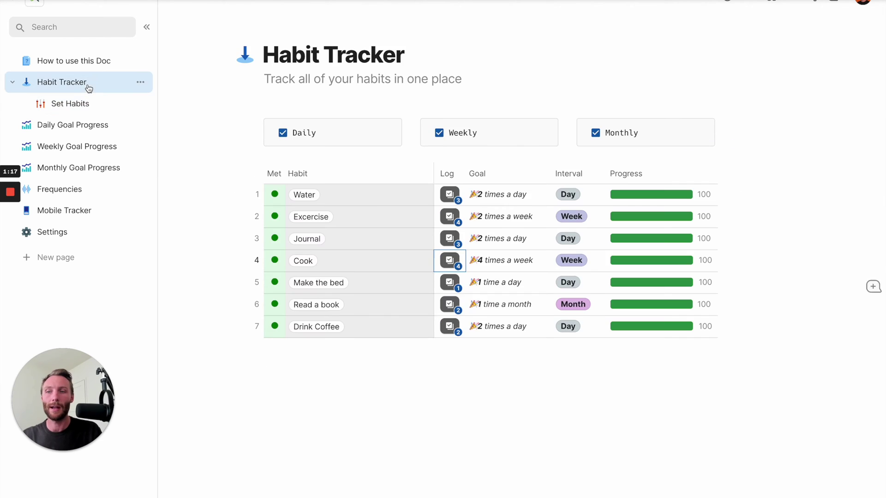
Log one Journal completion and enable comments for the Journal habit on the Set Habits page
click(450, 239)
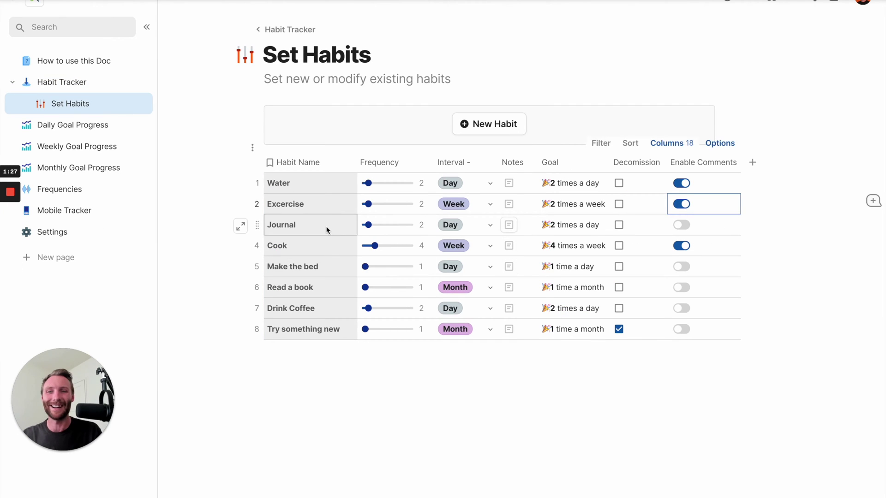
click(684, 226)
click(682, 225)
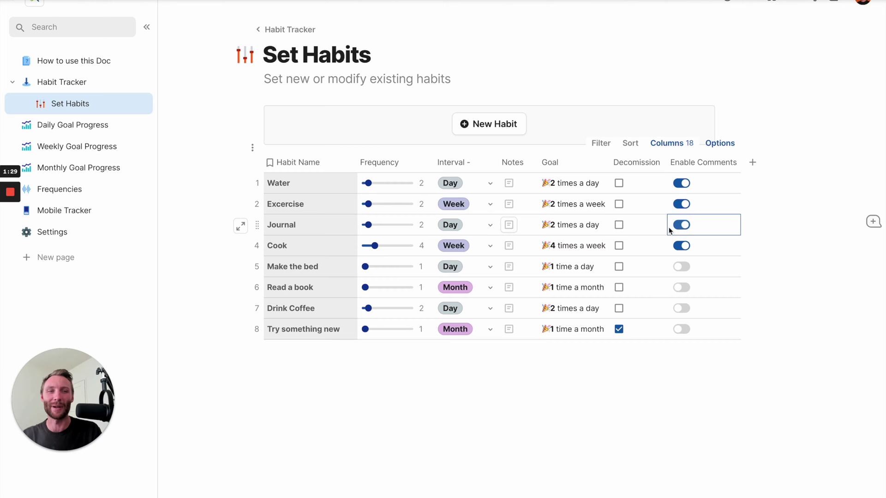
Log another Journal completion on the Habit Tracker page with the comment "It was great sesh" and close the entry
click(62, 83)
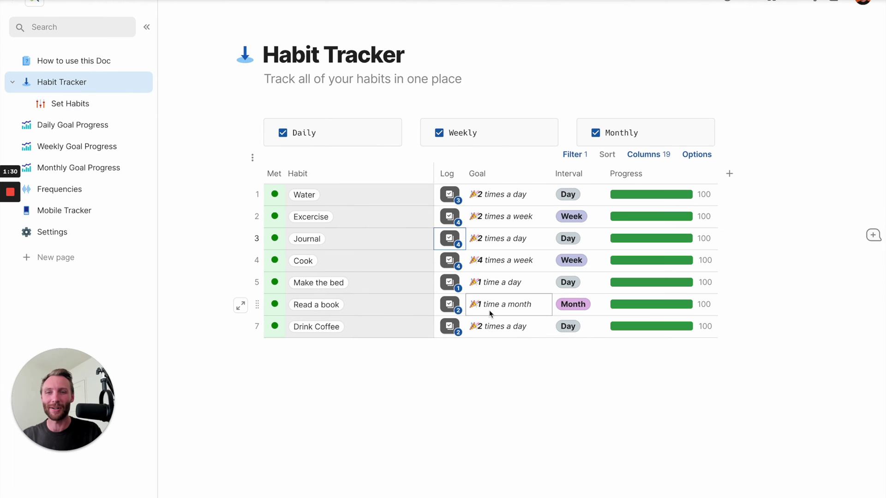
click(450, 240)
click(396, 224)
text(It was great sesh)
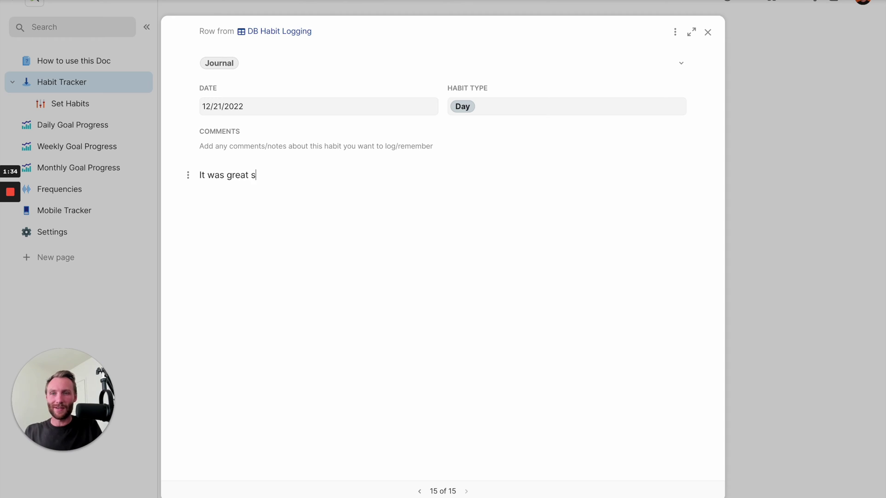
click(708, 32)
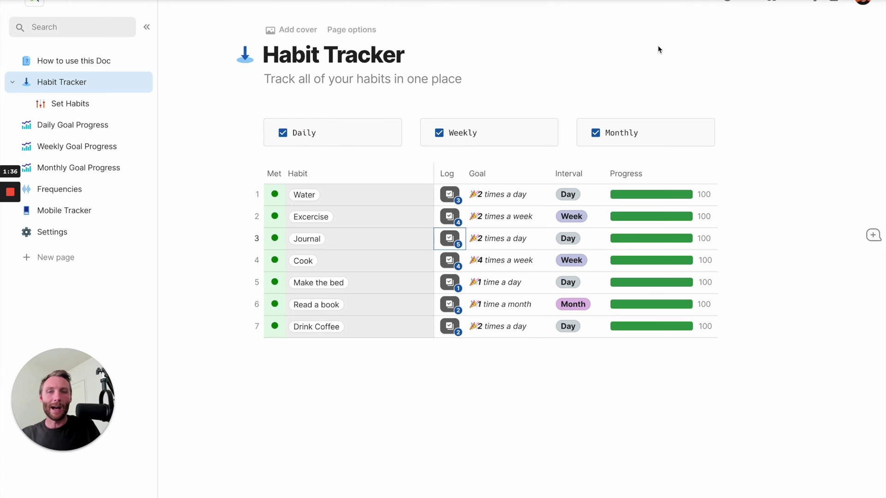
Review the Met and Goal columns and the summary cards of the Water and Drink Coffee habits, including their daily streaks
drag(275, 194, 272, 309)
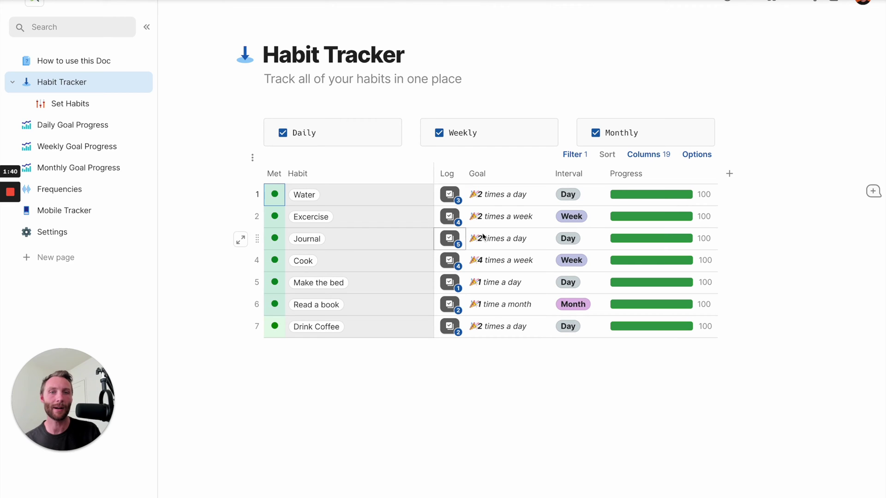
drag(493, 205, 521, 293)
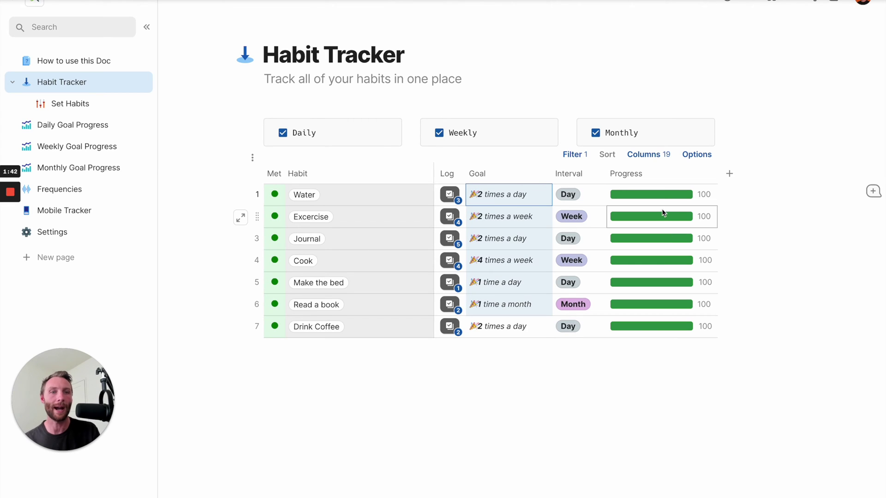
click(373, 231)
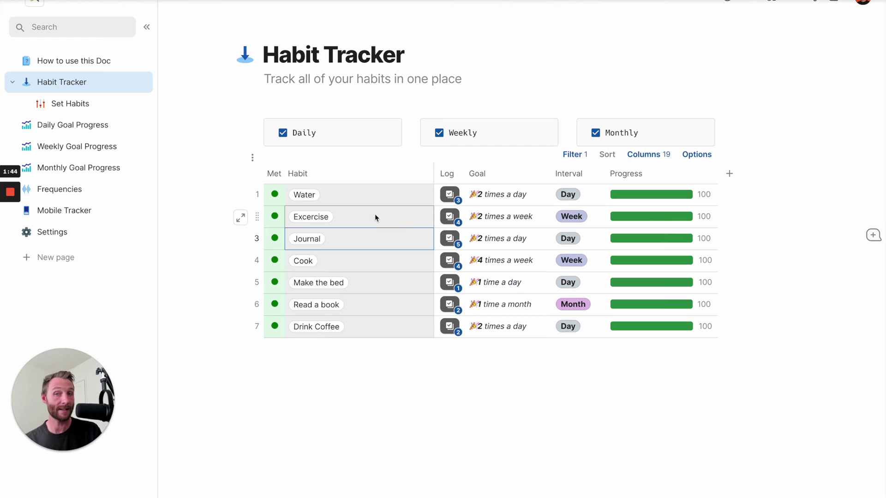
mouse_move(313, 197)
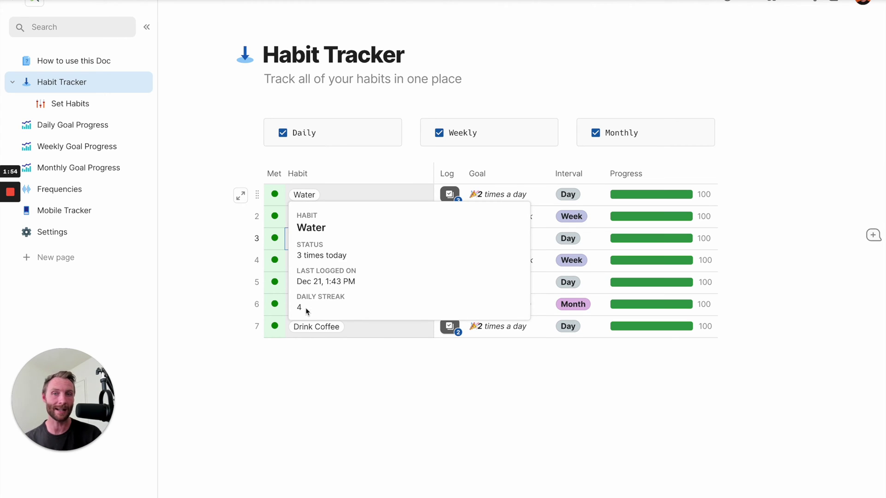
click(378, 334)
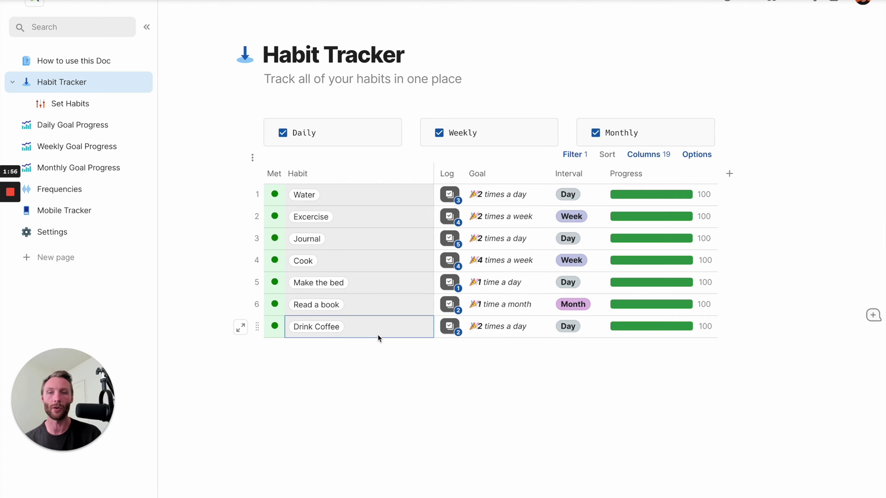
mouse_move(324, 331)
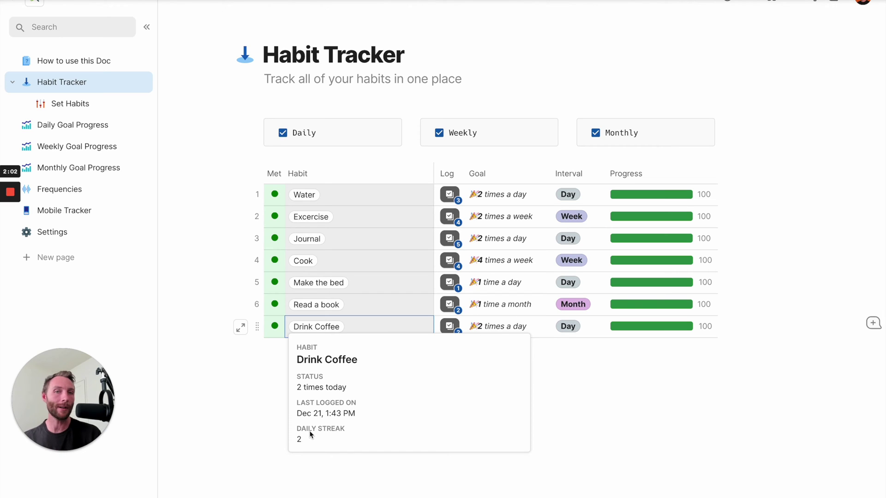
click(361, 276)
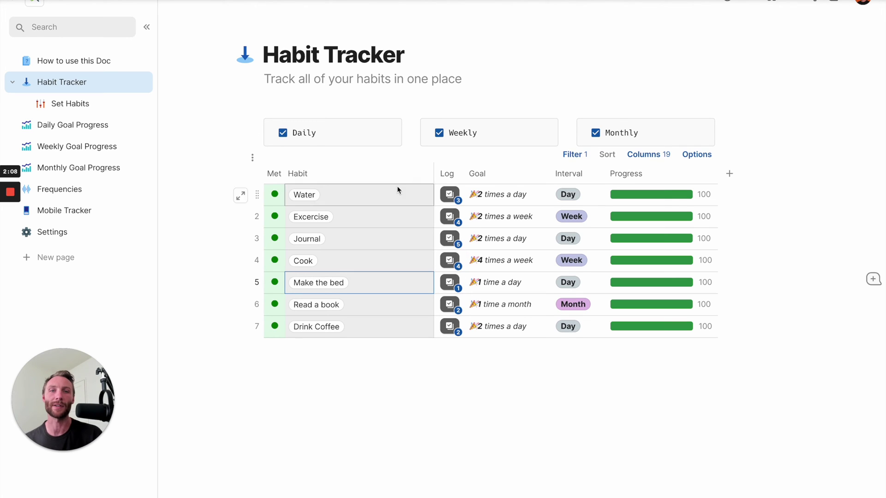
Filter the tracker to daily habits only and to weekly habits only, and show daily, weekly and monthly habits again
click(441, 137)
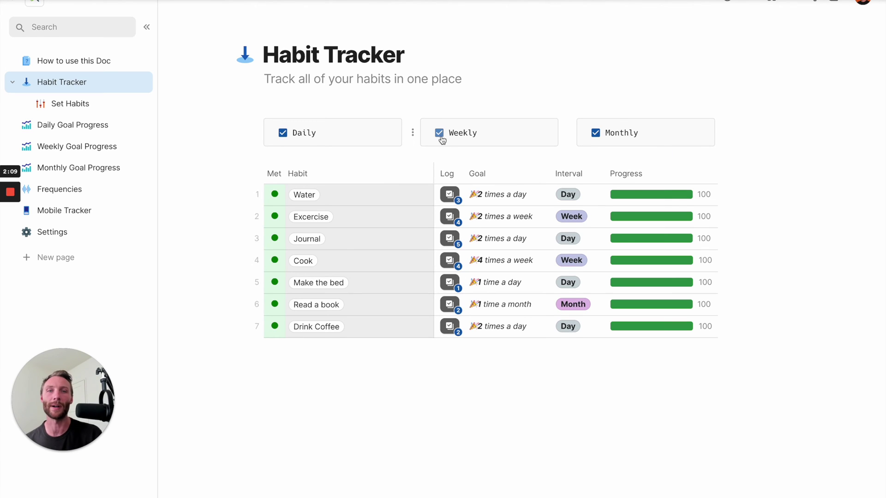
click(595, 134)
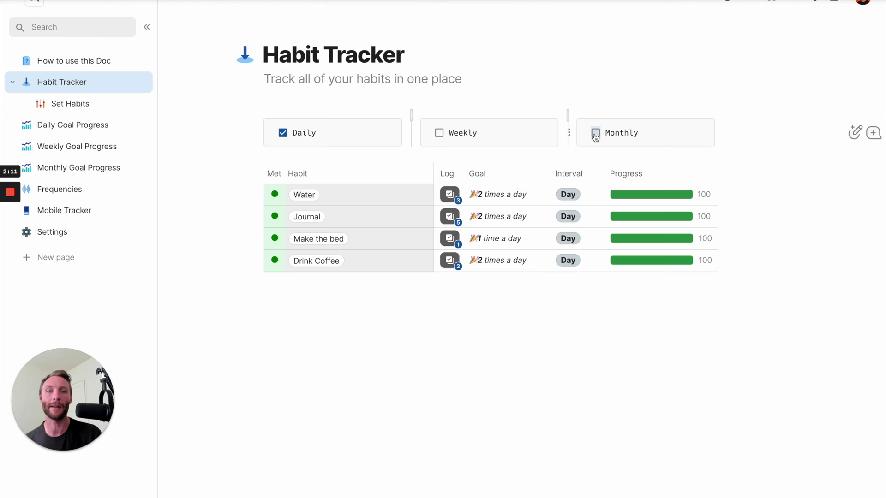
click(440, 134)
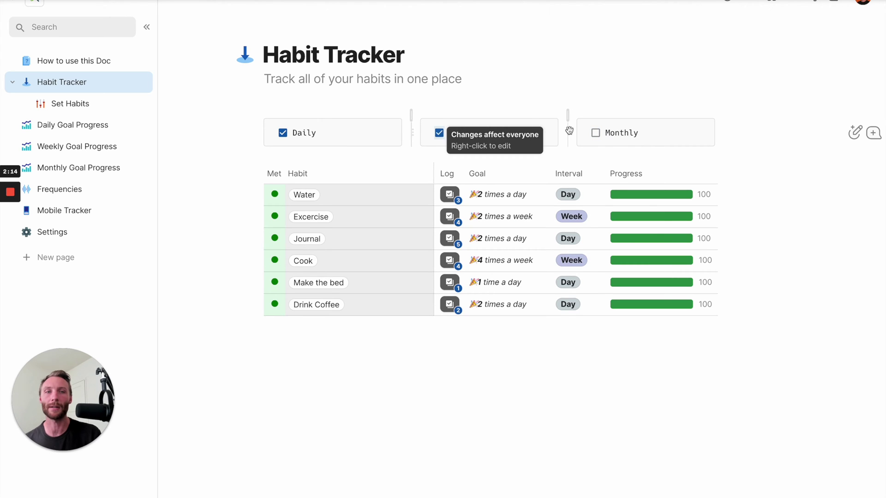
click(283, 134)
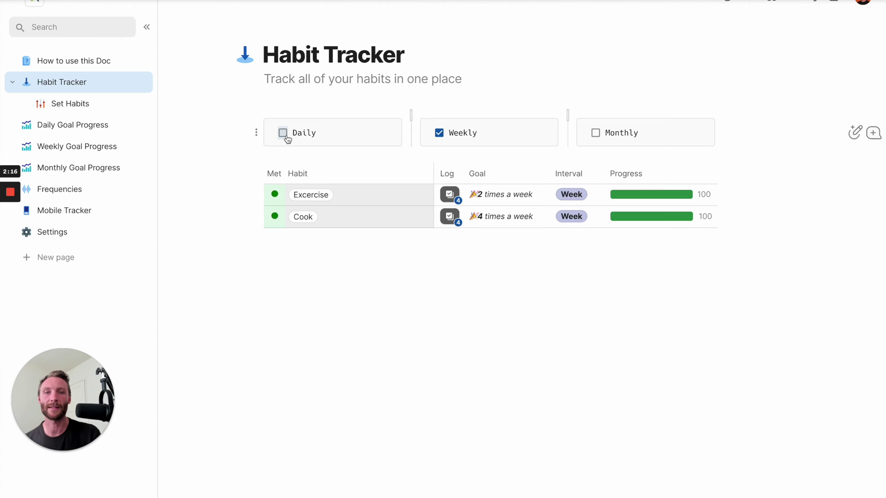
click(283, 133)
click(596, 134)
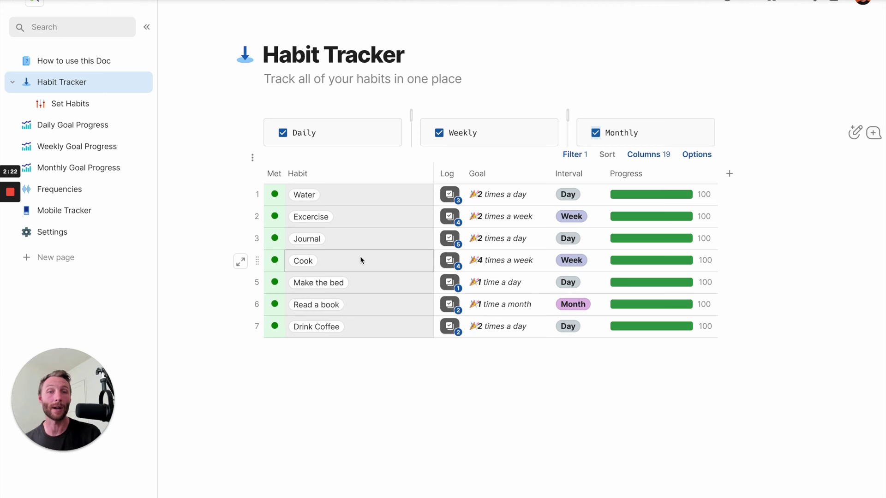
Open the Cook habit's detail view and examine its progress, goal, last logged date and chart of all logs
click(240, 262)
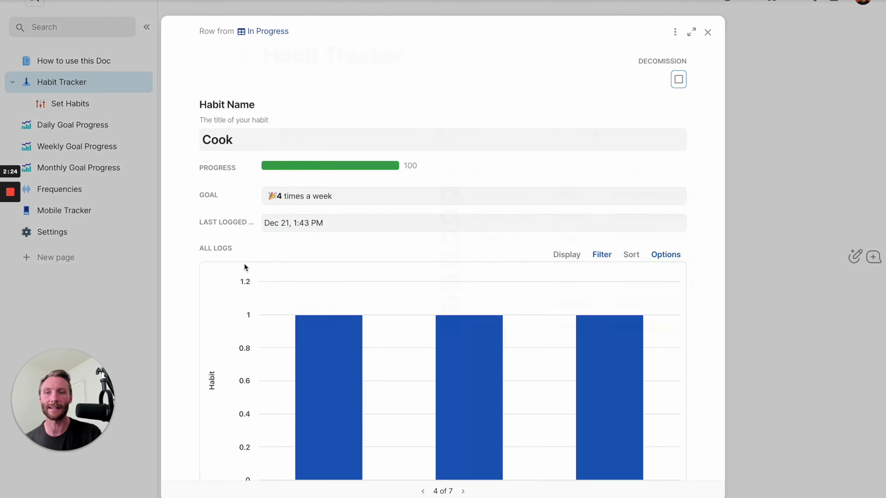
scroll(471, 293, down, 5)
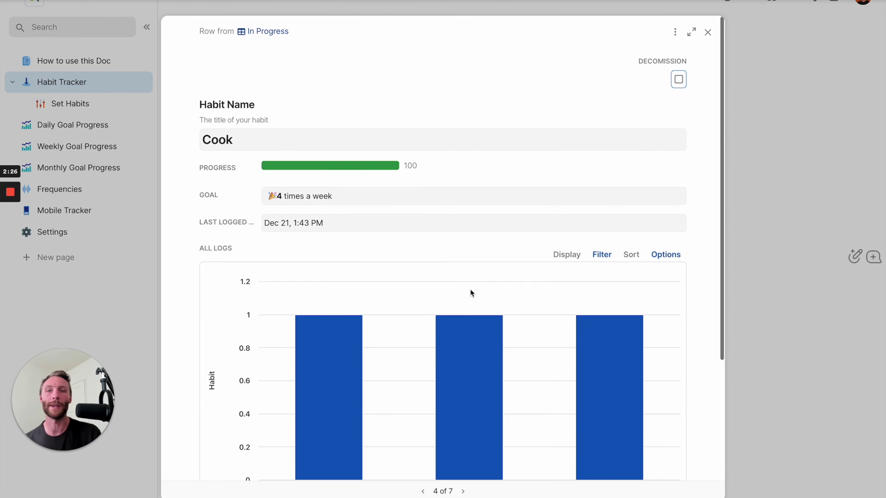
scroll(471, 293, up, 6)
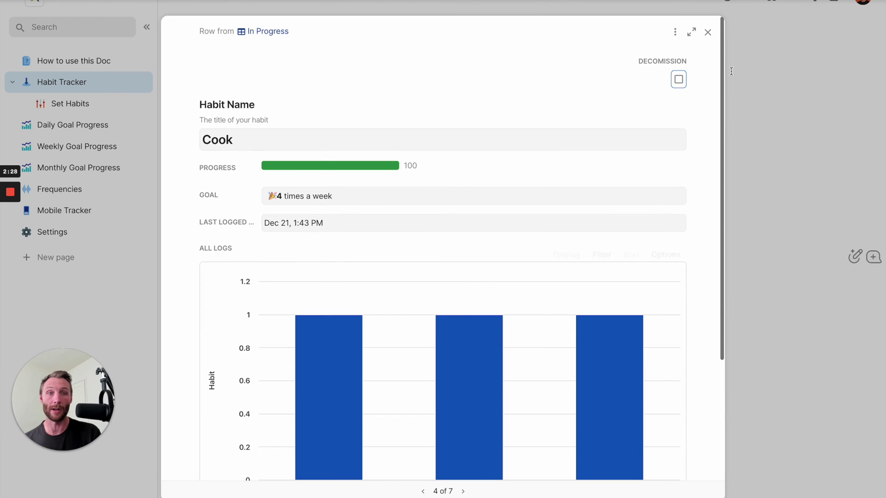
Mark the Cook habit as decommissioned and close its detail view
click(678, 82)
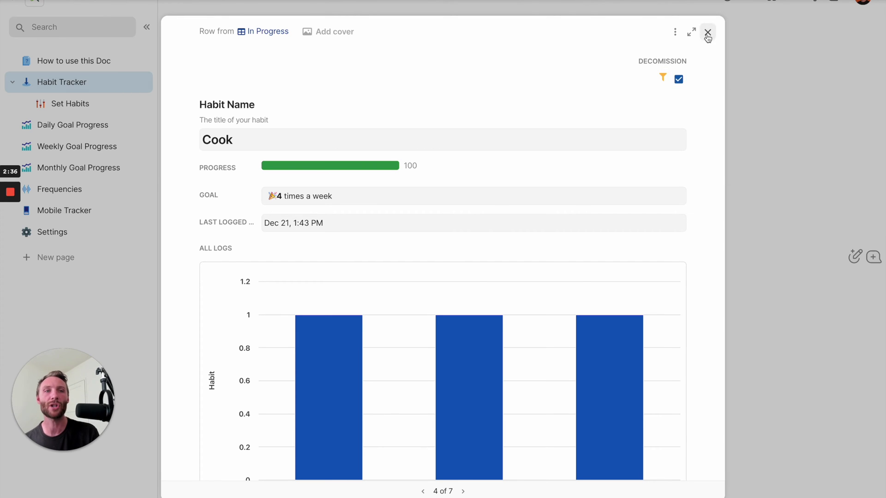
click(708, 32)
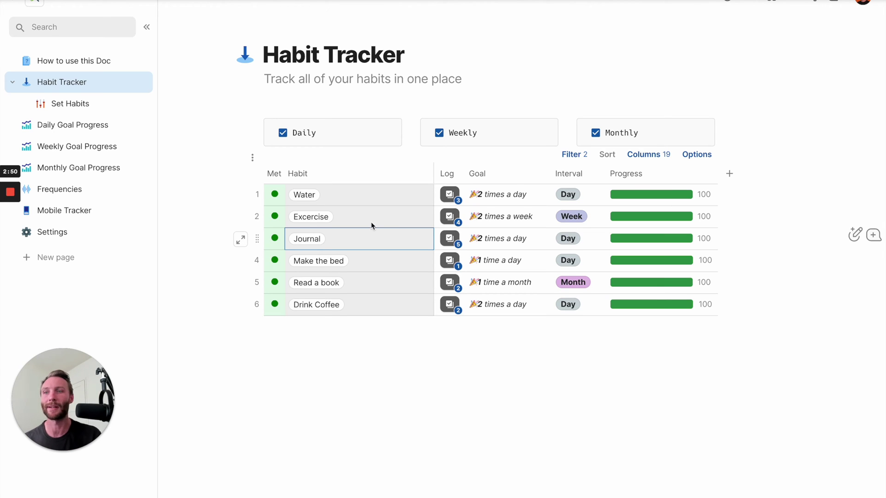
View the Mobile Tracker page, return to the Habit Tracker page and look over its list of habits
click(74, 213)
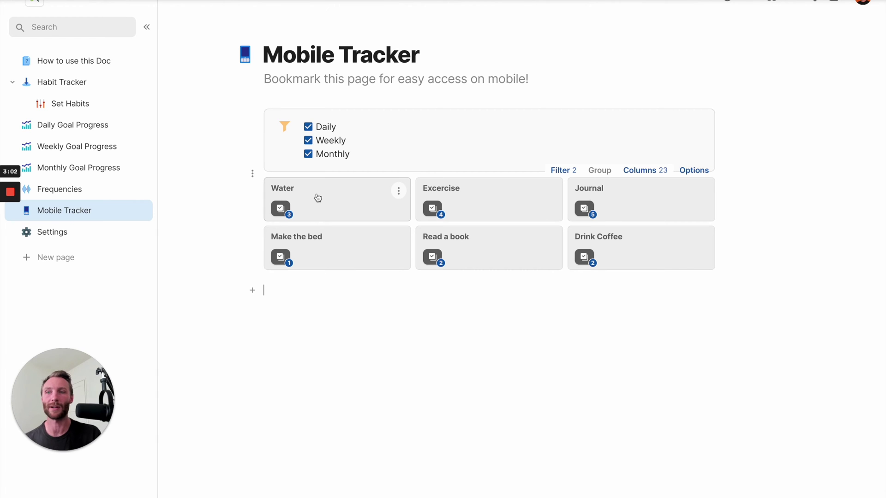
click(95, 83)
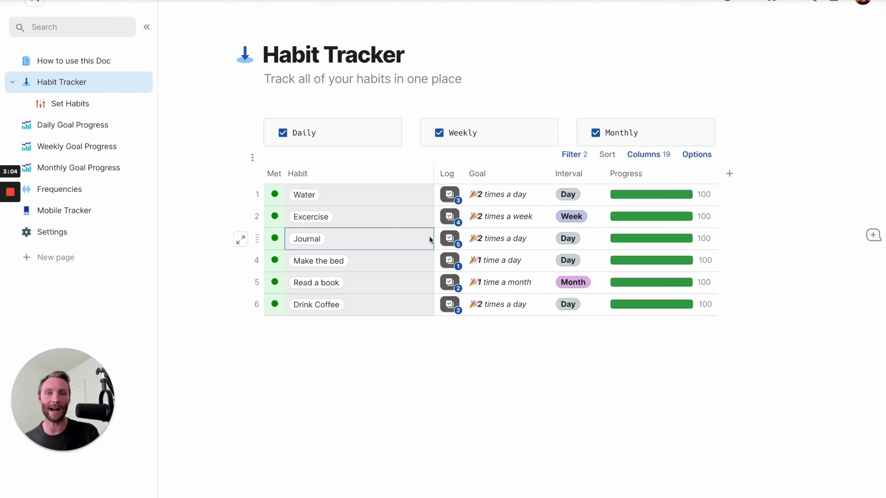
drag(373, 190, 386, 305)
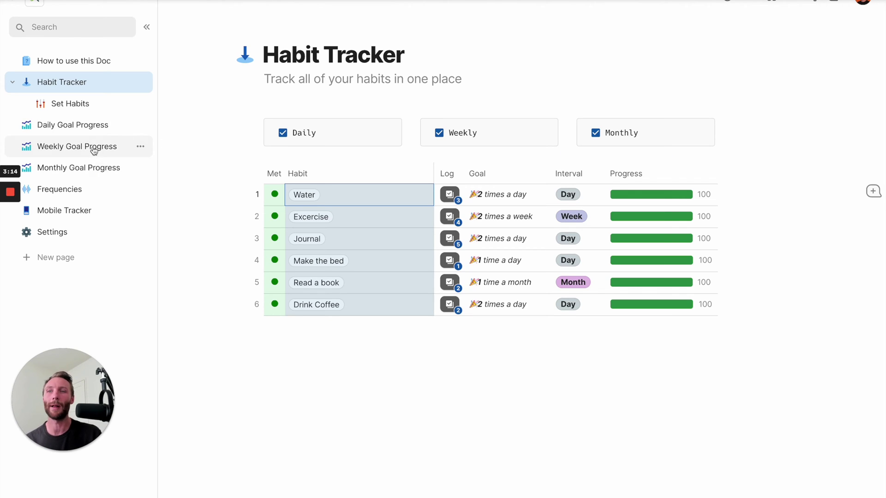
Examine the Water habit's target, average, longest streak, daily logs chart and goal percentage on the Daily Goal Progress page
click(84, 125)
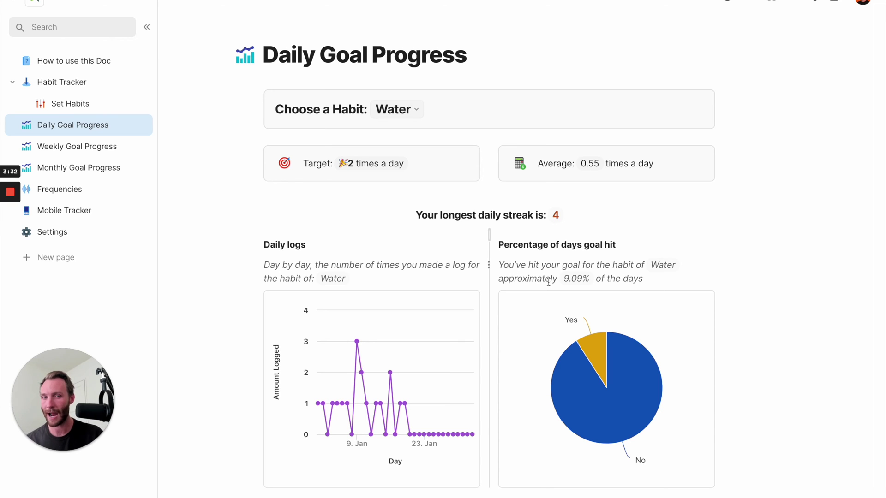
mouse_move(598, 343)
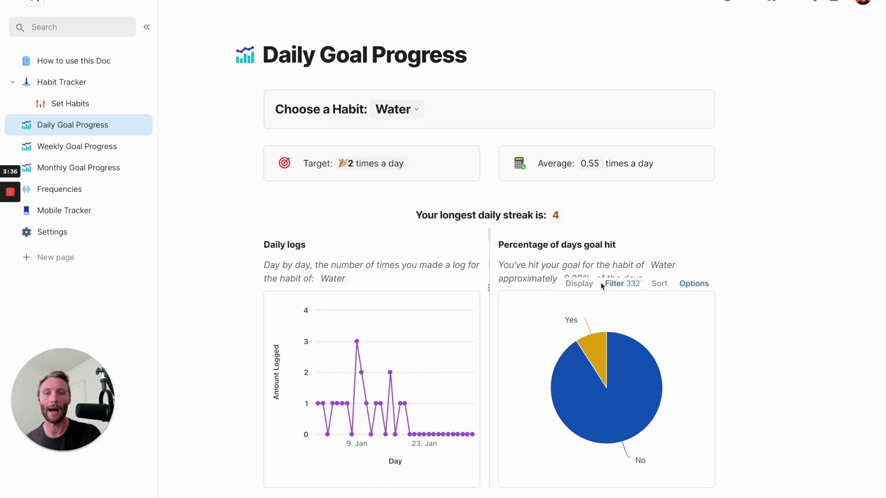
mouse_move(371, 390)
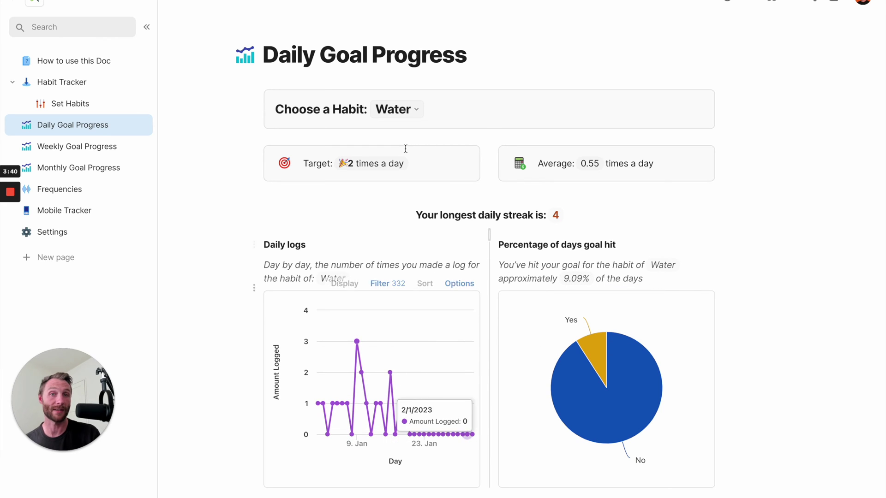
View the daily progress of the Journal and Drink Coffee habits, and show the Water habit again
click(408, 109)
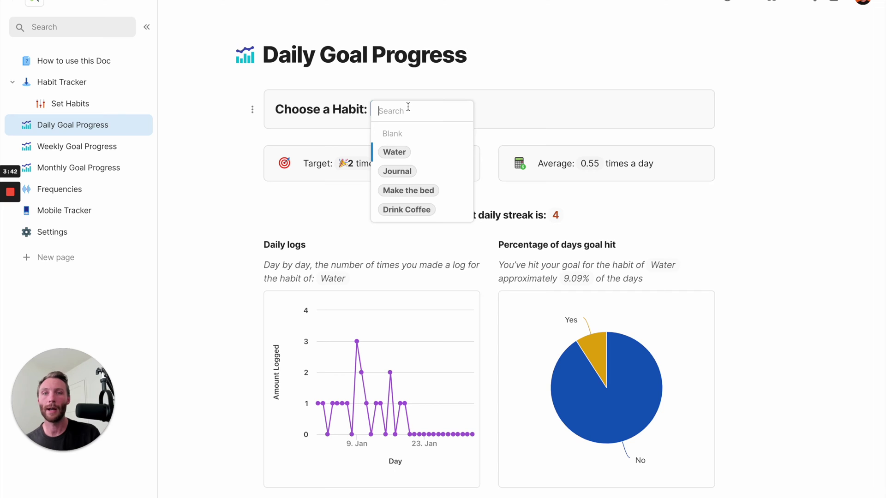
click(436, 171)
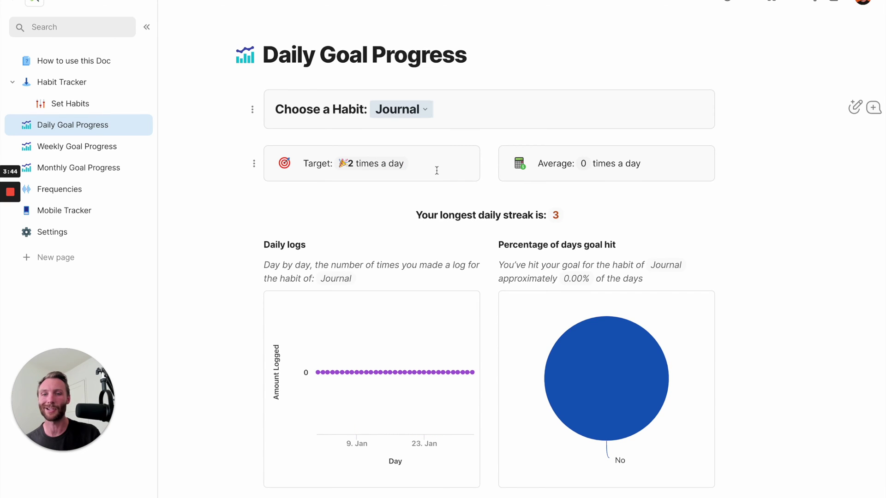
click(423, 111)
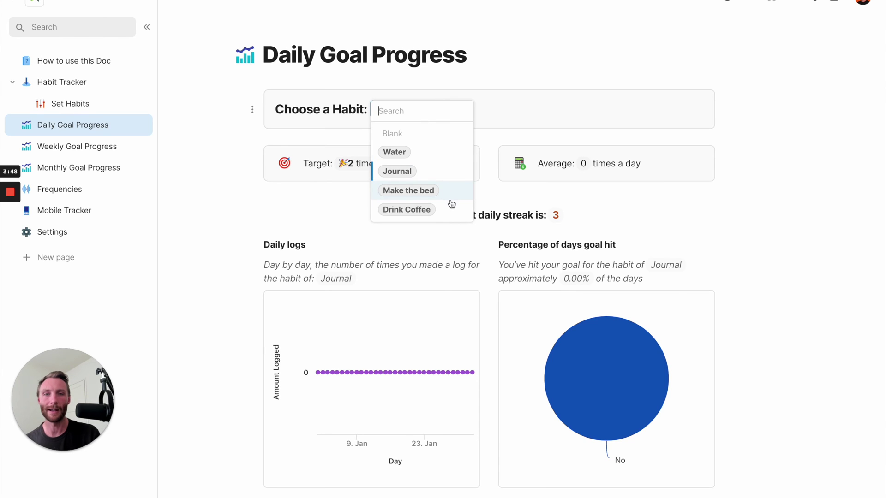
click(451, 205)
click(445, 109)
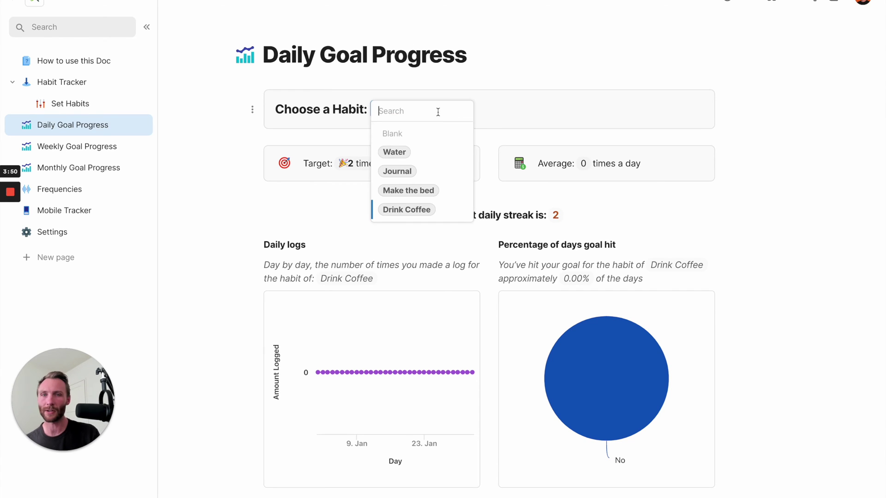
click(434, 151)
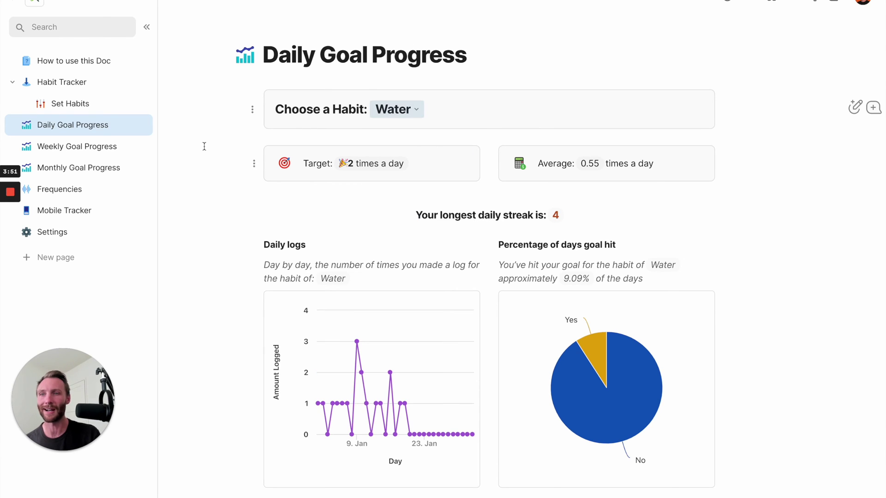
Review the Excercise habit's charts on the Weekly Goal Progress page and the logs of the Jan 1 - Jan 7 week
click(94, 148)
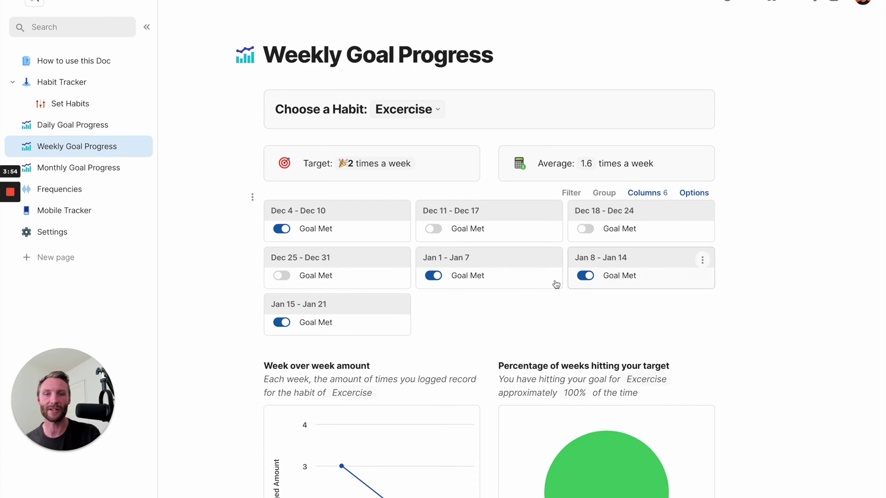
scroll(470, 353, down, 1)
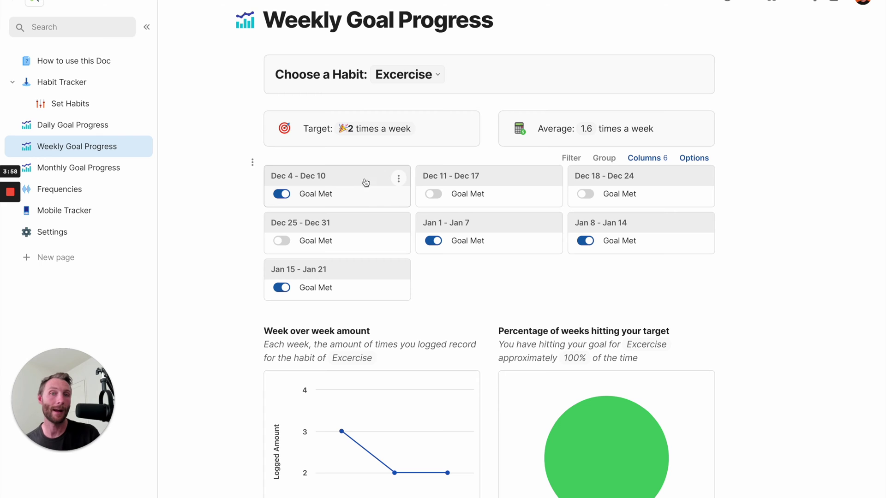
scroll(532, 295, down, 2)
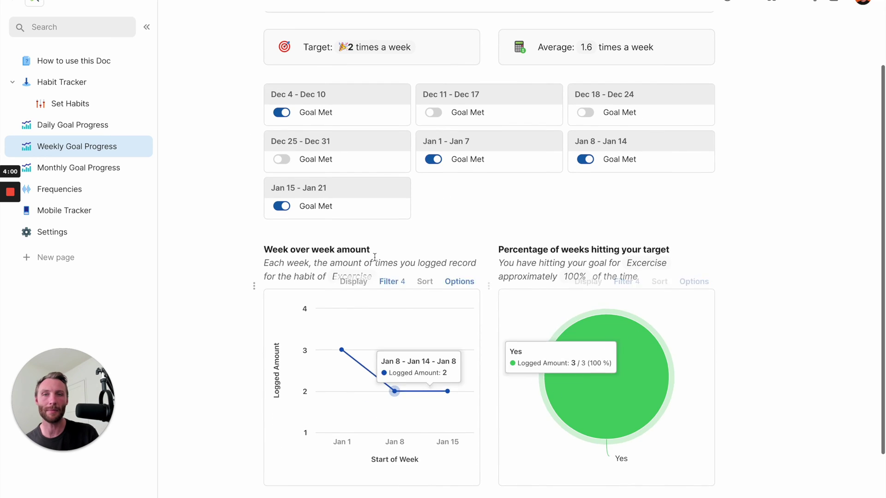
scroll(396, 390, up, 3)
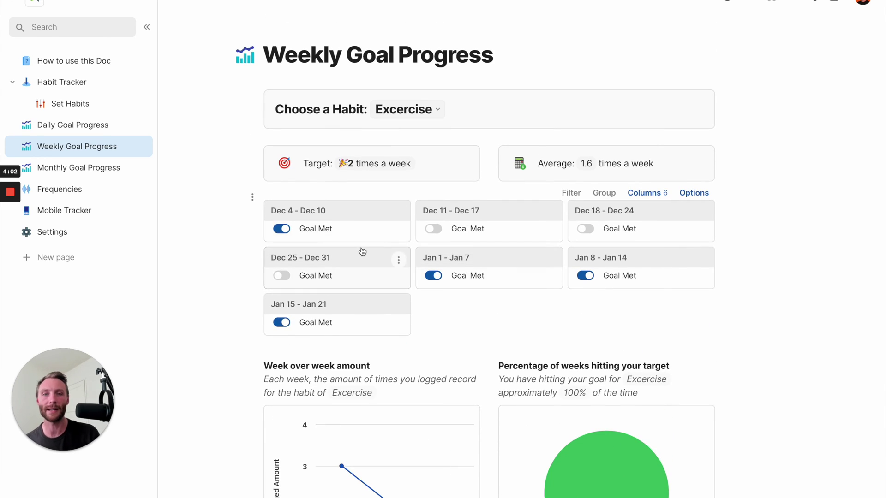
click(484, 276)
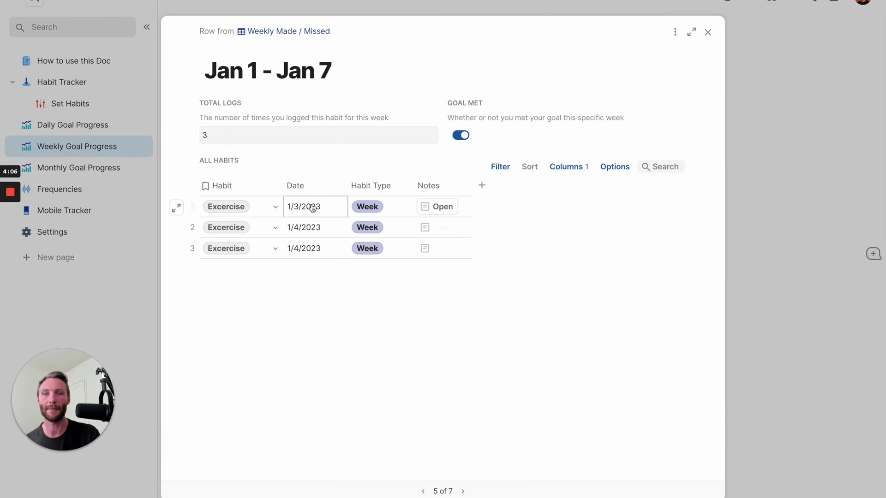
click(707, 33)
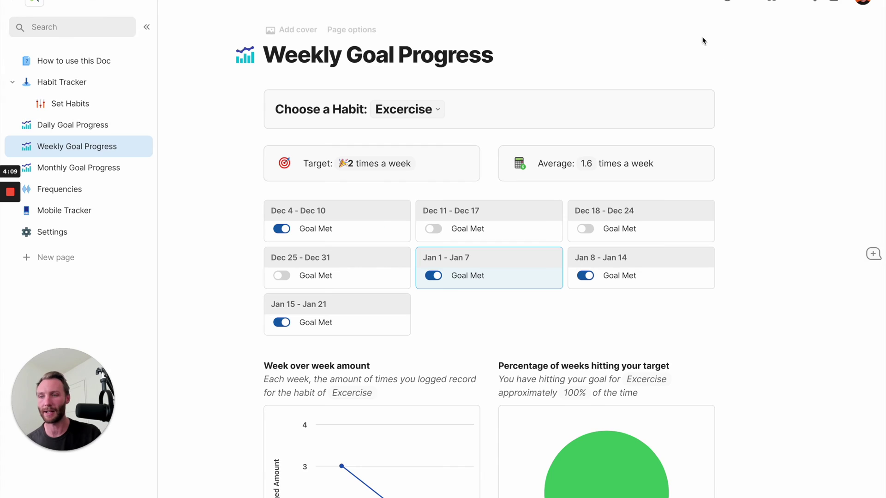
Review the Read a book habit on the Monthly Goal Progress page and examine the dates logged in February
click(94, 168)
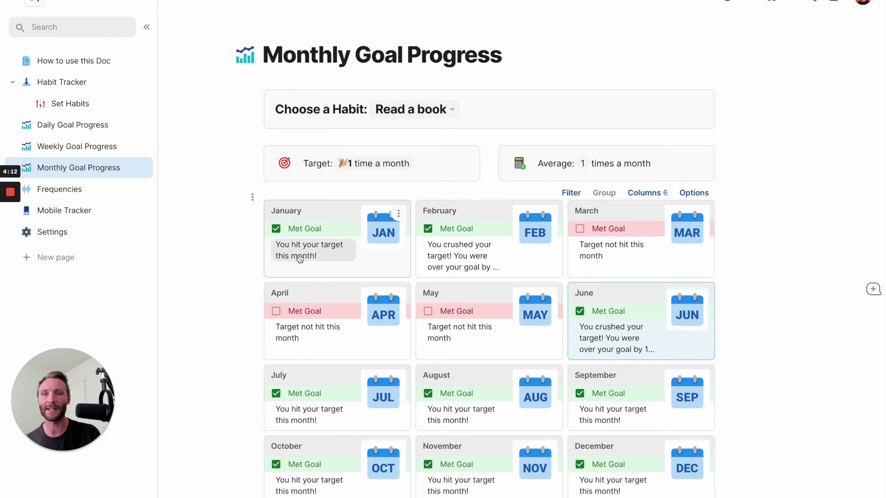
mouse_move(429, 109)
scroll(392, 222, down, 2)
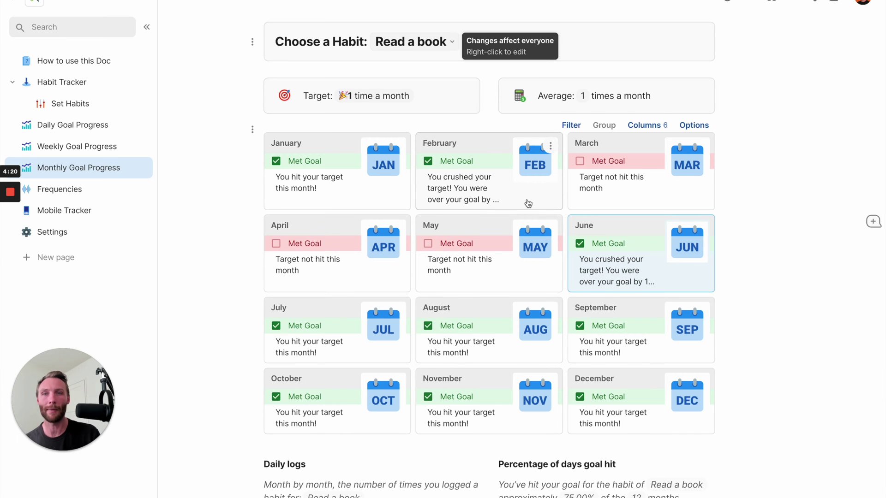
scroll(528, 203, up, 1)
click(507, 197)
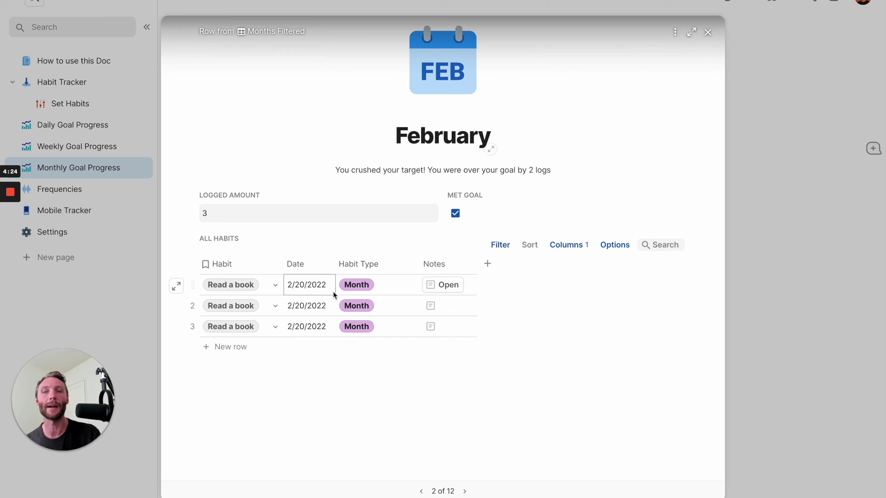
drag(334, 293, 330, 331)
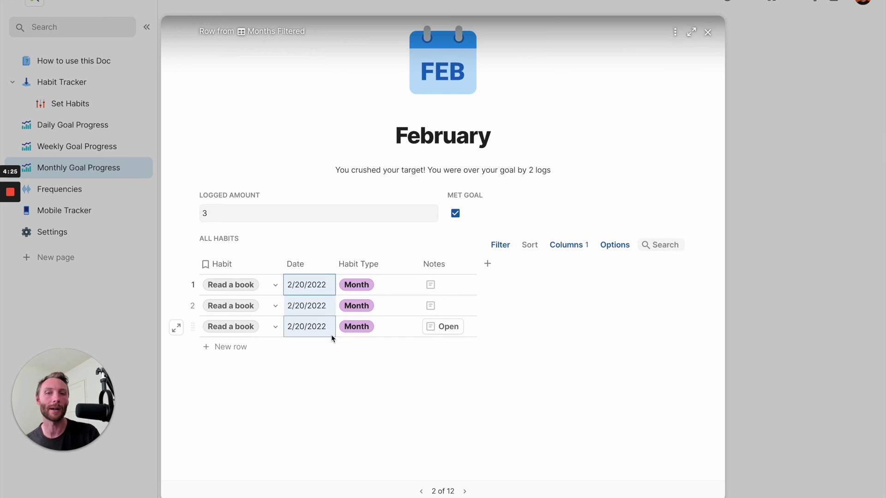
click(706, 31)
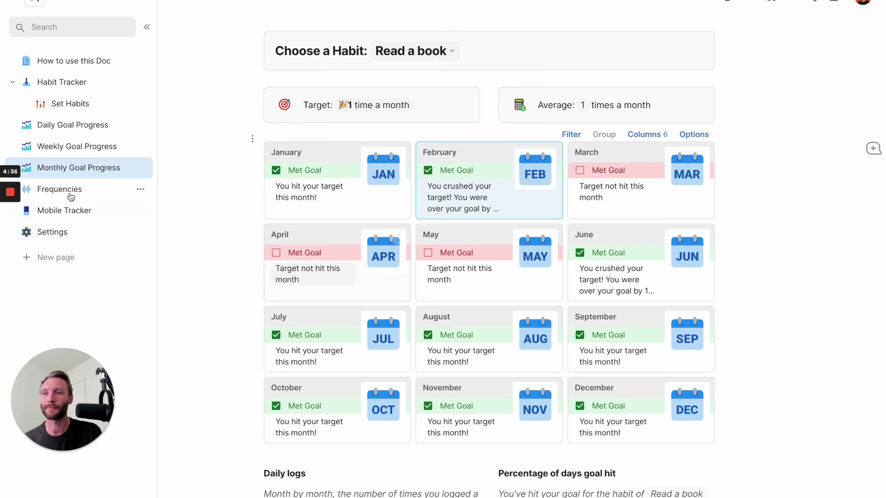
Open the Set Habits page and look over the names of all existing habits, including Cook
click(81, 105)
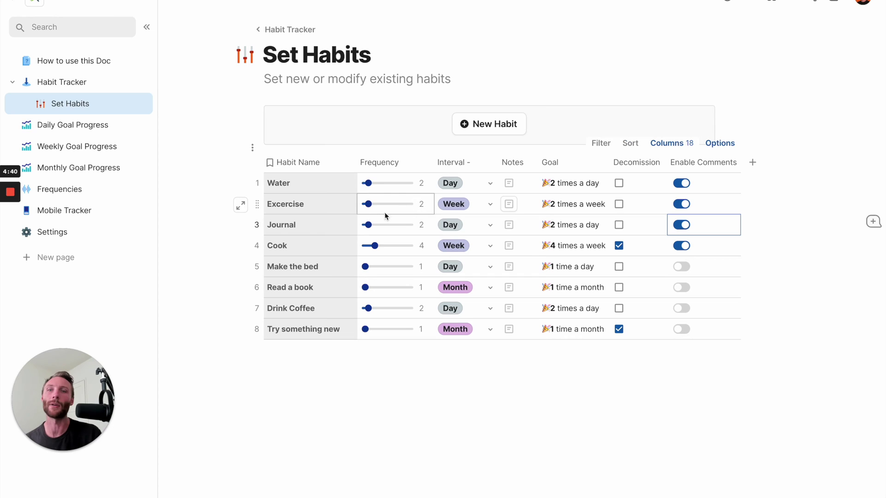
drag(344, 187, 349, 326)
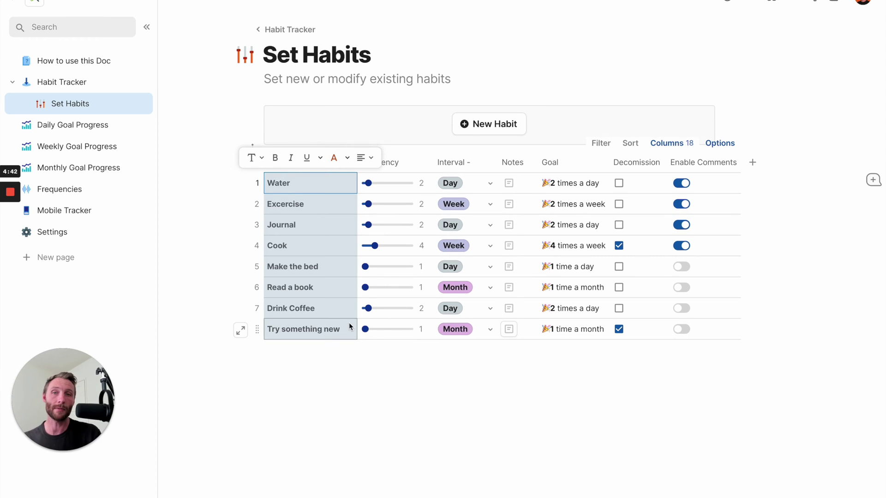
click(340, 249)
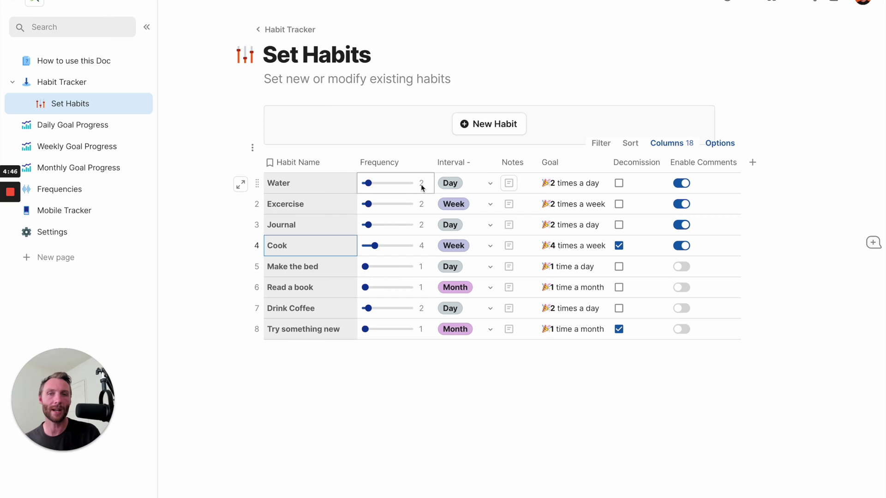
Set the Water habit's frequency to 4 and keep its interval at Day
mouse_move(461, 184)
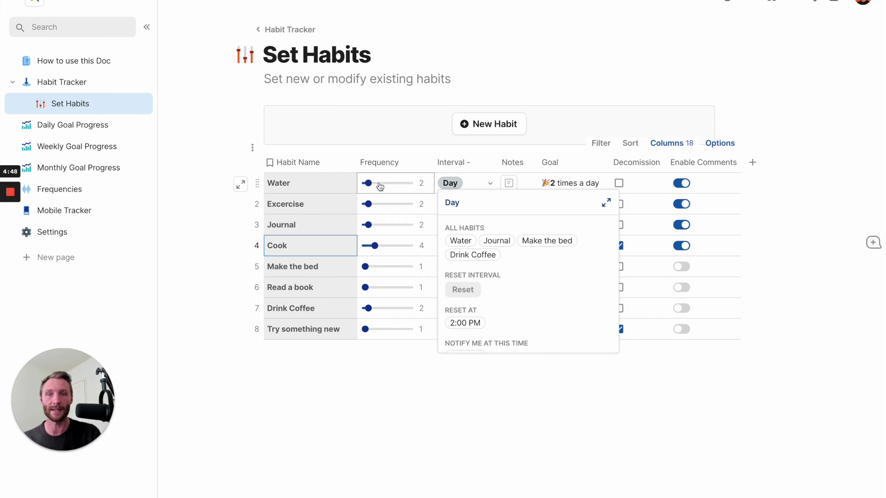
drag(368, 183, 375, 183)
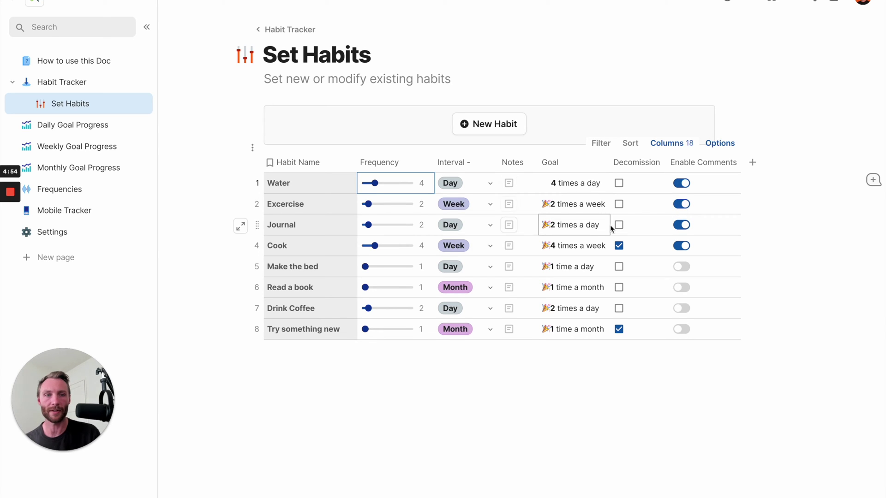
click(492, 185)
click(488, 221)
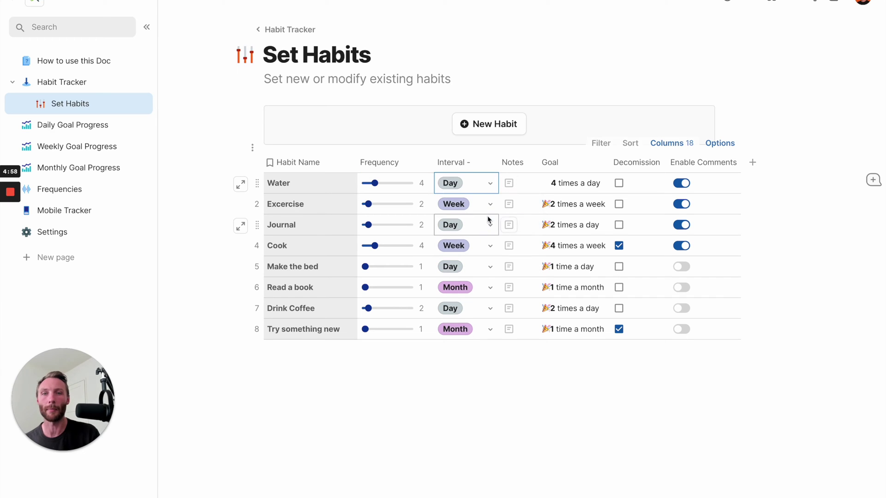
click(308, 191)
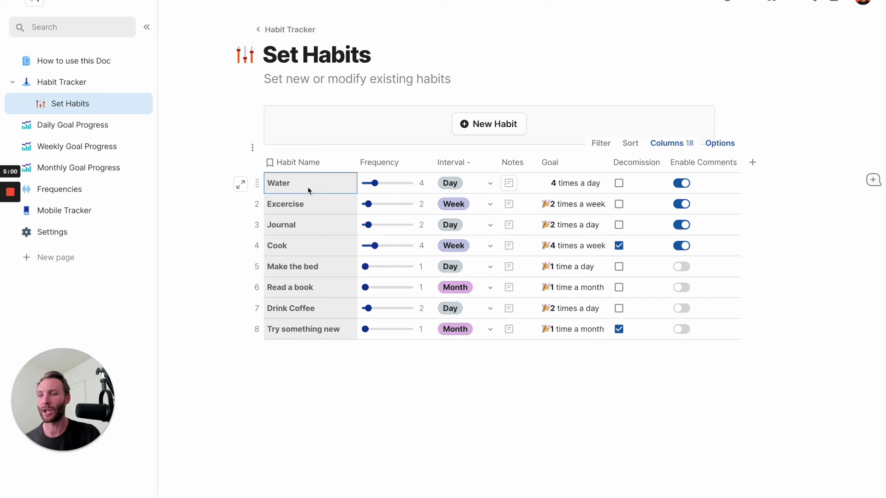
Add a new habit named "Youtube Vide" with a Week interval and comments enabled
click(491, 125)
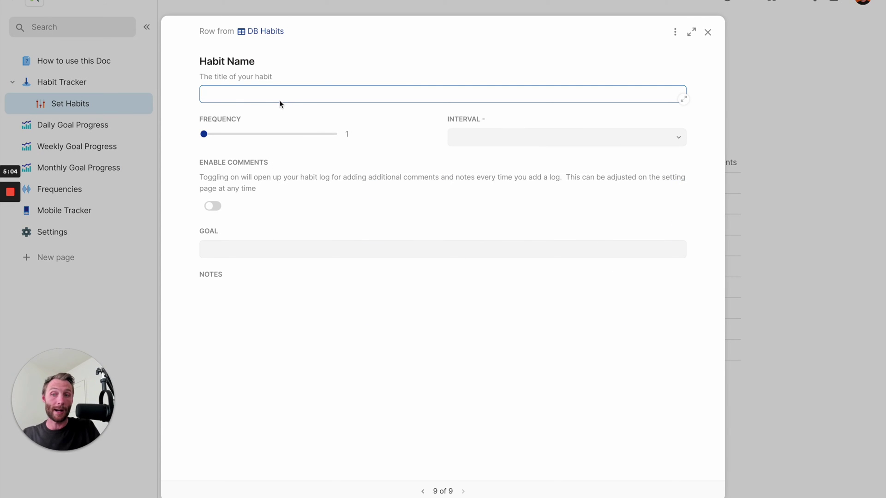
text(Youtube Vide)
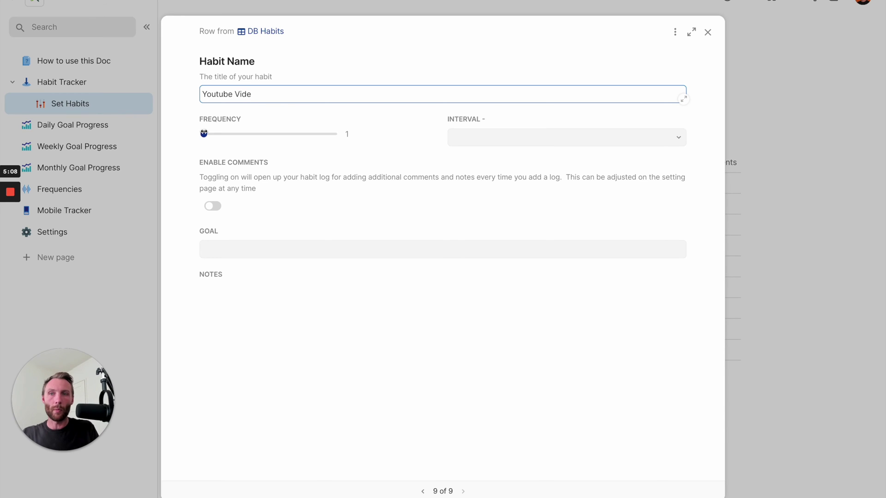
click(488, 139)
click(503, 196)
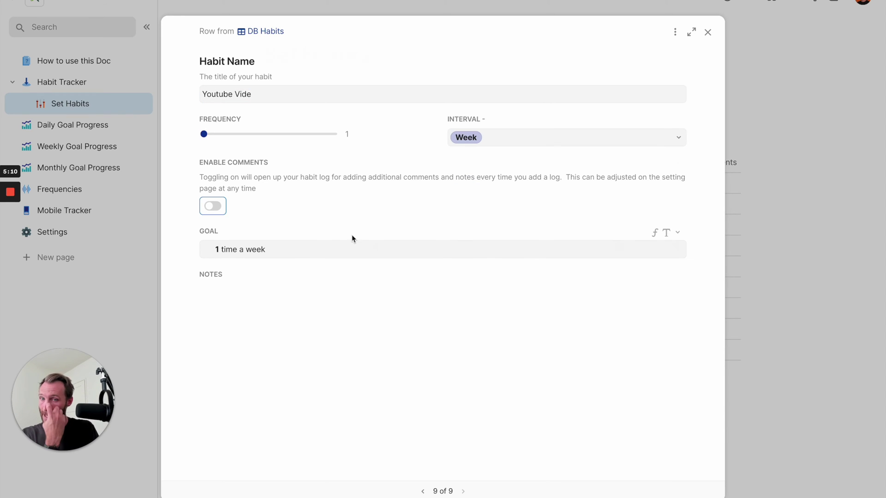
click(213, 208)
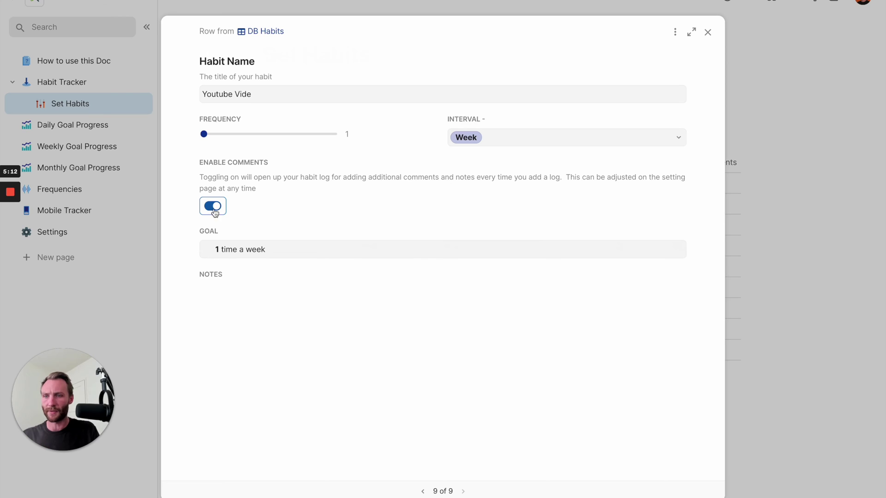
Close the new habit's record and correct its name to "Youtube Video" in the Set Habits table
click(318, 306)
click(709, 33)
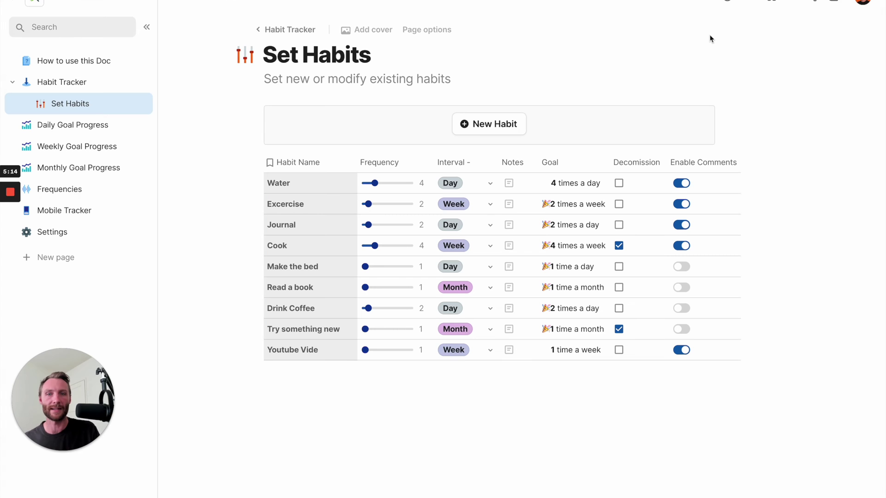
double_click(325, 359)
text(o)
click(329, 294)
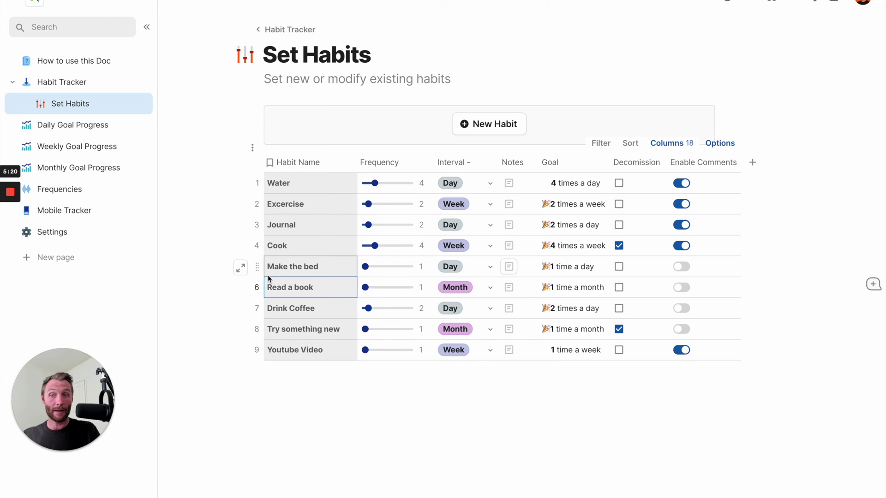
click(461, 162)
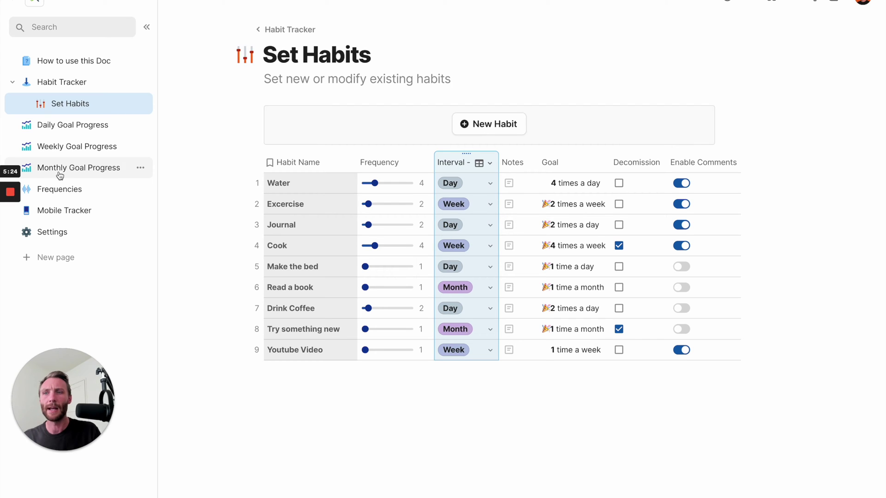
Open the Day record on the Frequencies page, look over its habits, and set its reset time to 12:00 AM
click(71, 188)
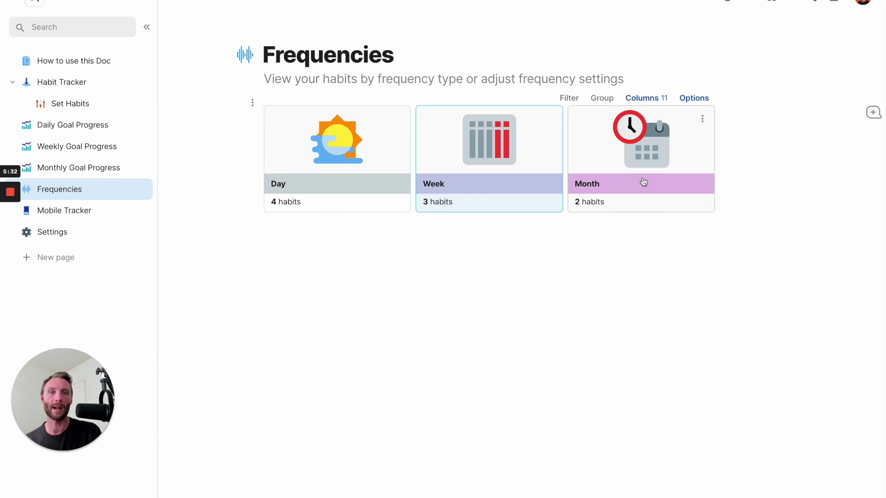
click(326, 198)
drag(253, 222, 549, 287)
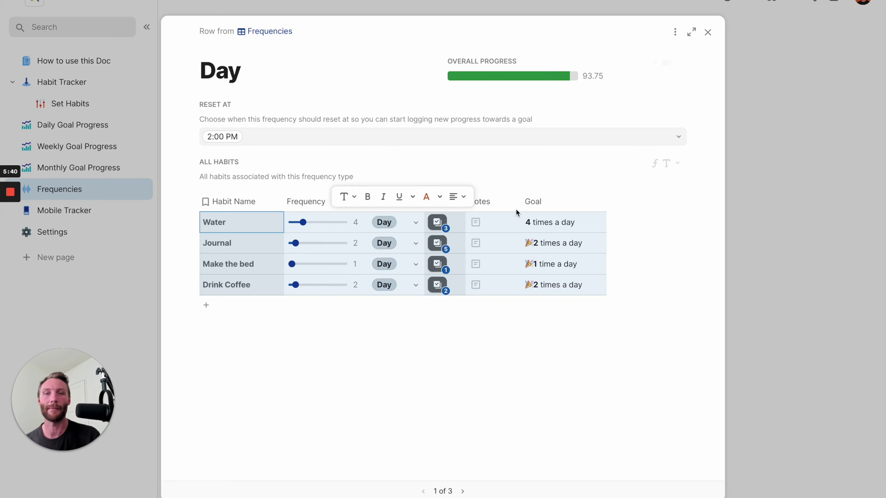
click(554, 223)
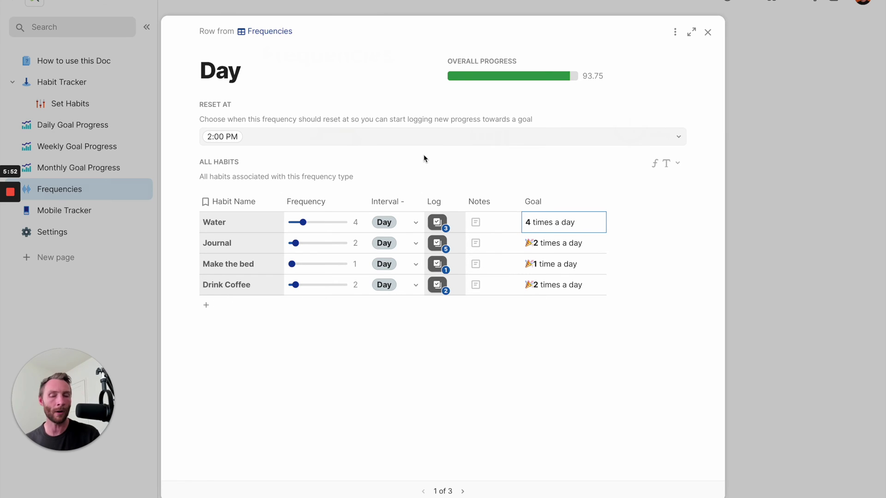
click(677, 142)
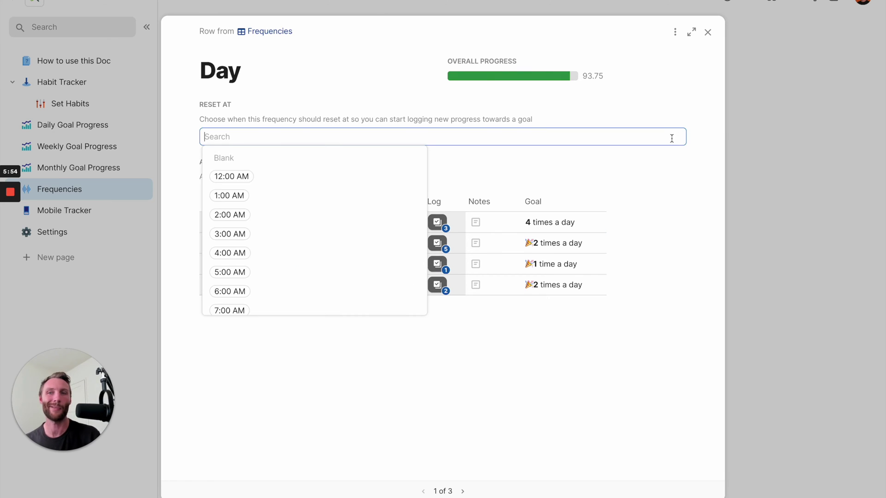
click(276, 184)
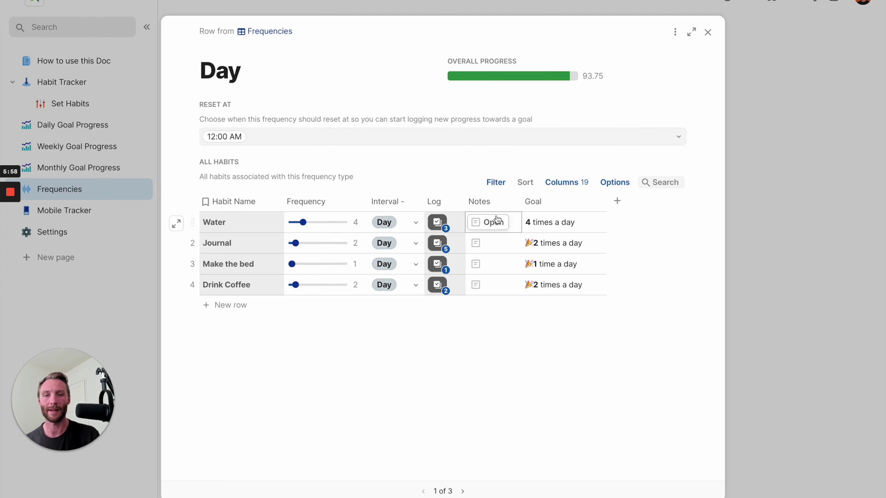
Set the Week frequency's reset day to Sunday and close the record
click(462, 492)
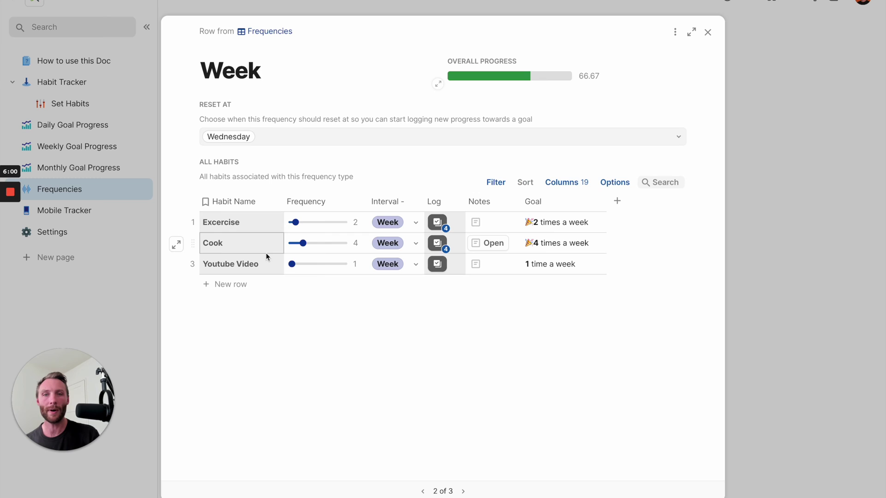
click(681, 139)
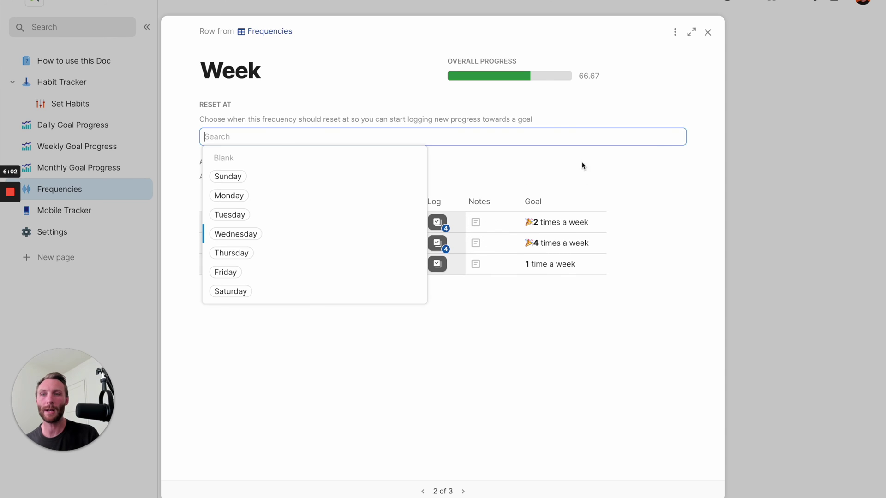
click(330, 175)
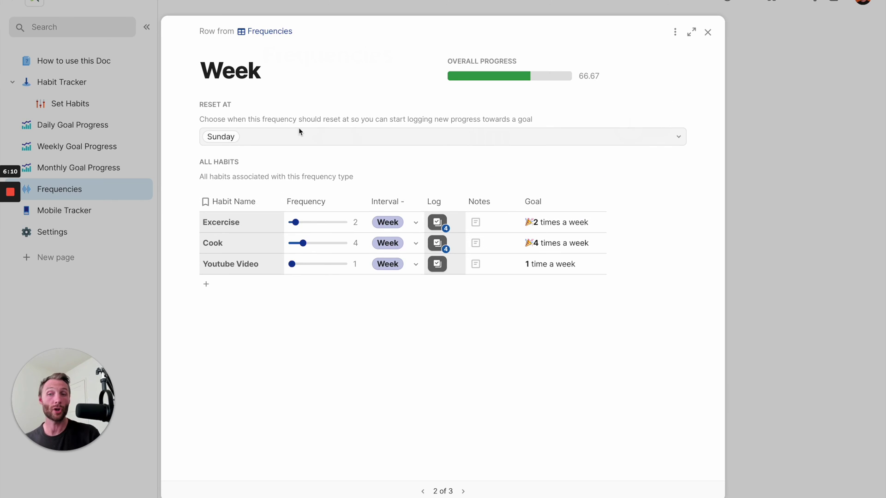
click(709, 33)
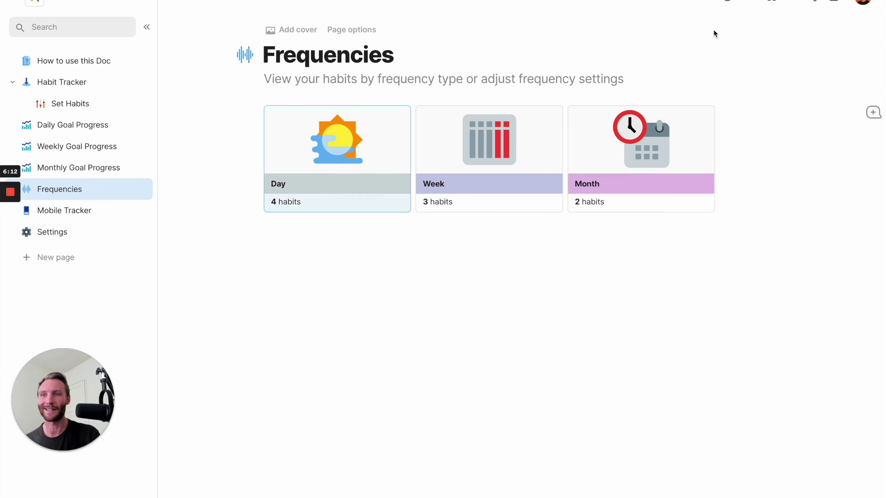
Review the notification option on the Settings page, and examine the reset day and habits of the Week frequency
click(77, 233)
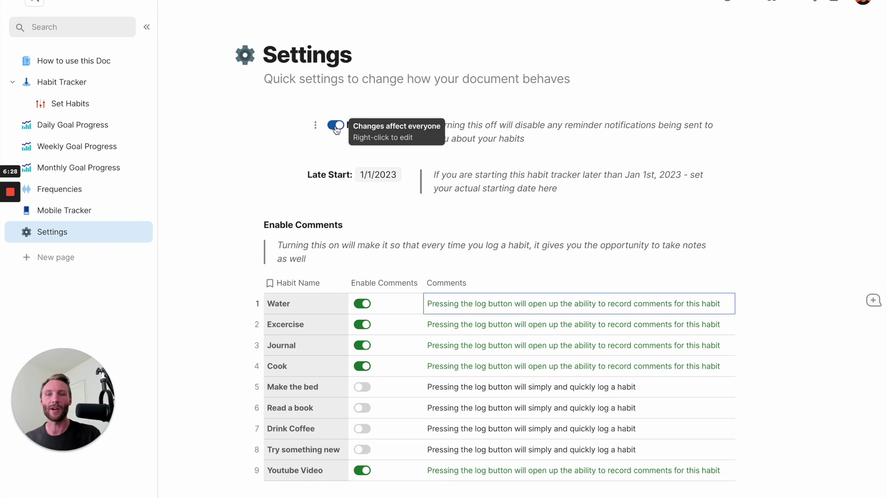
click(536, 135)
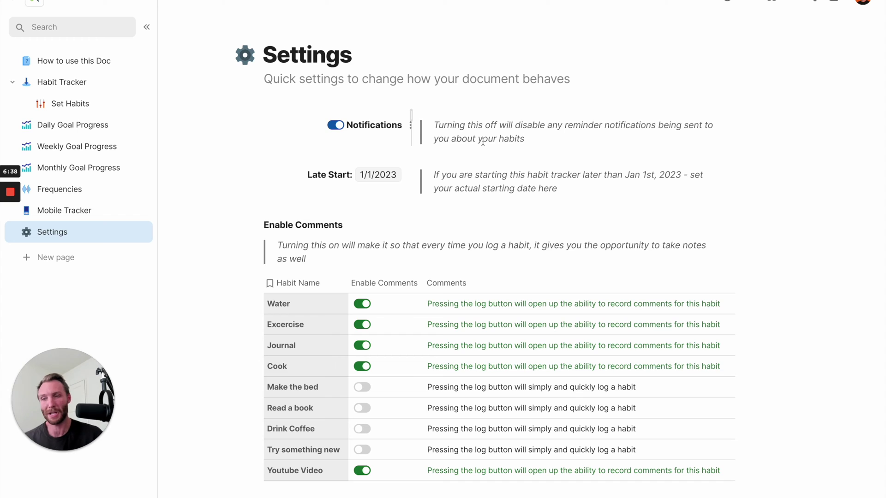
click(57, 193)
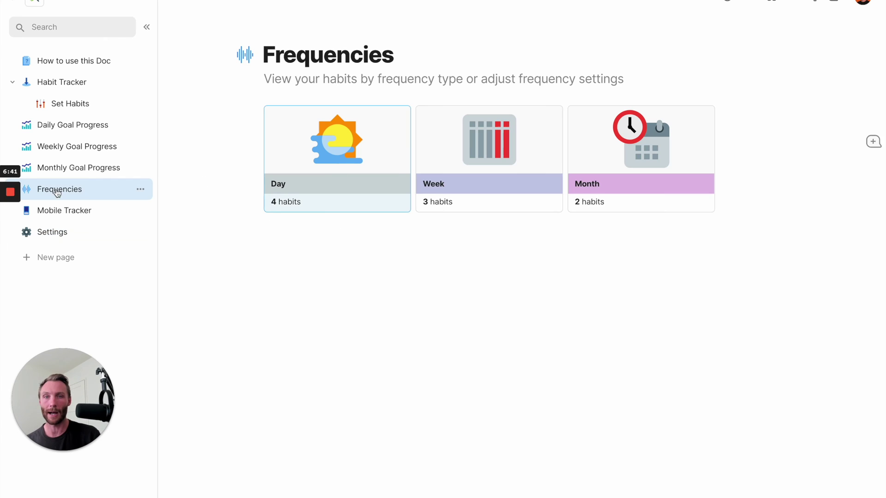
click(473, 201)
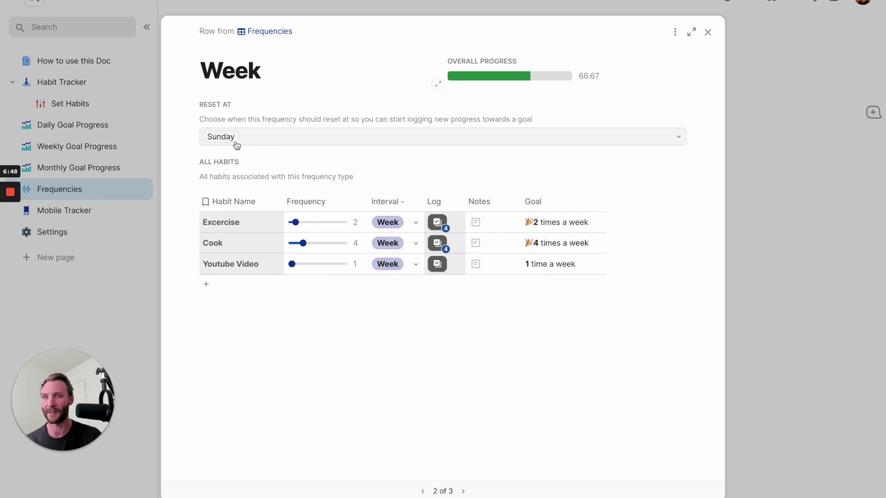
click(226, 220)
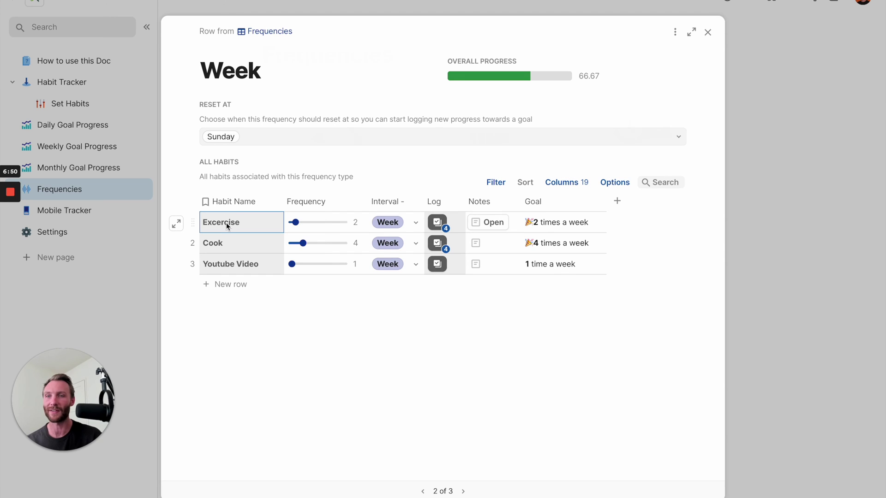
click(226, 223)
key(Escape)
double_click(263, 264)
key(Escape)
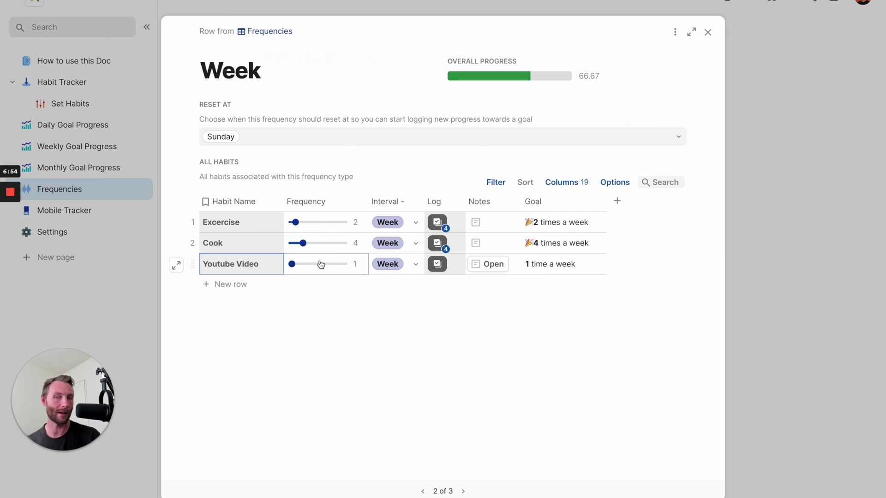
click(708, 33)
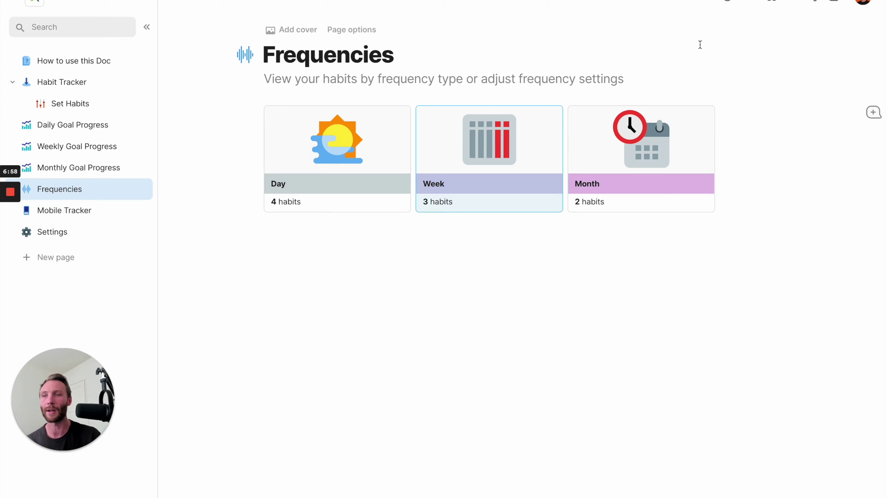
Open the Settings page and turn Notifications off and back on
click(59, 233)
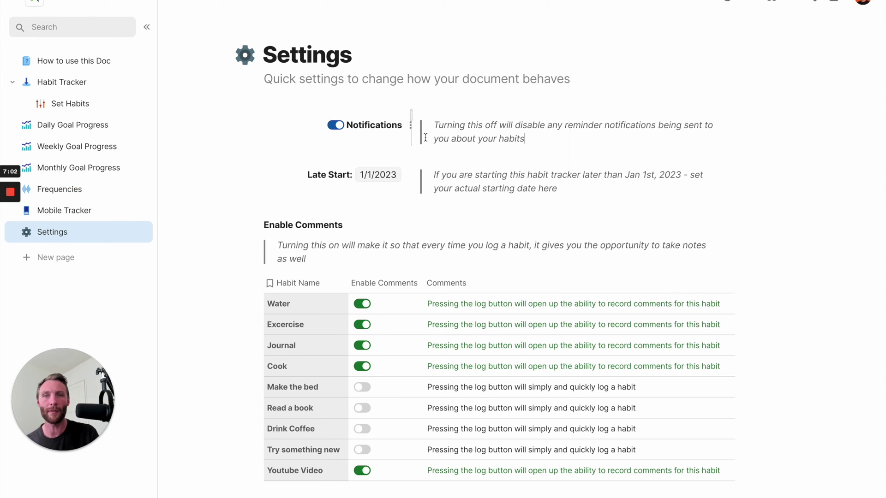
click(337, 127)
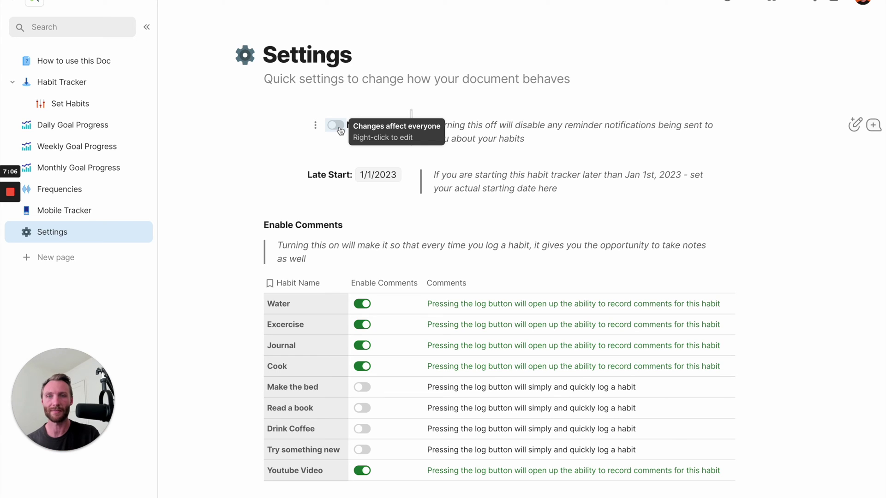
click(340, 129)
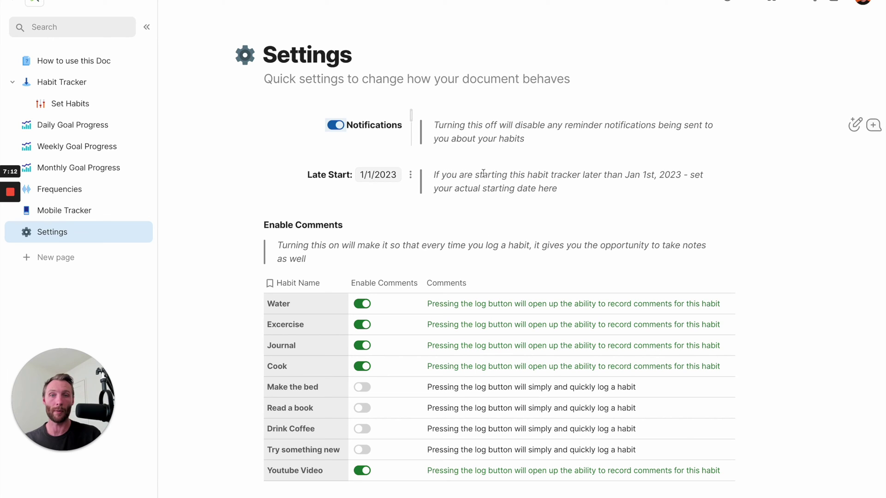
Set the Late Start date to 2/1/2023 and restore it to 1/1/2023
click(379, 177)
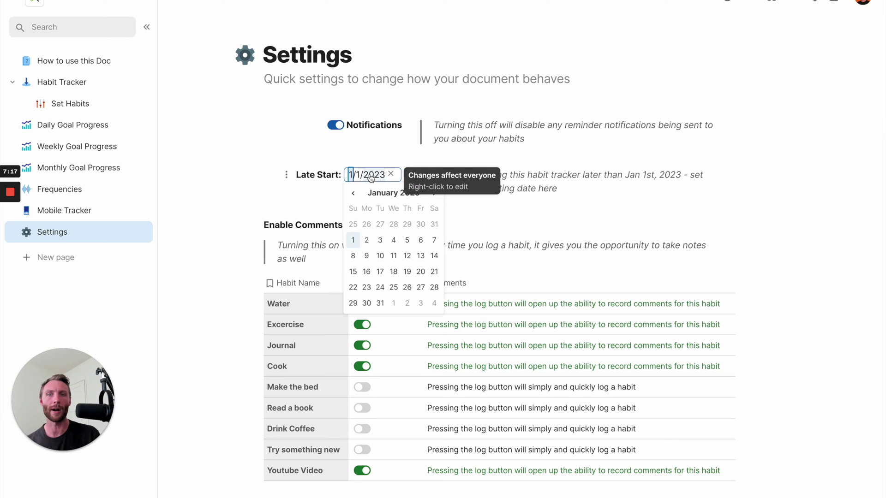
click(392, 305)
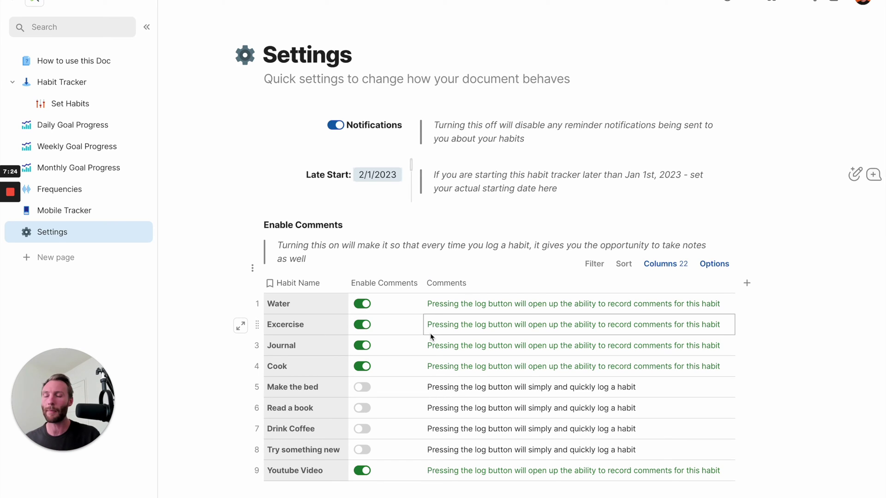
click(367, 178)
click(352, 194)
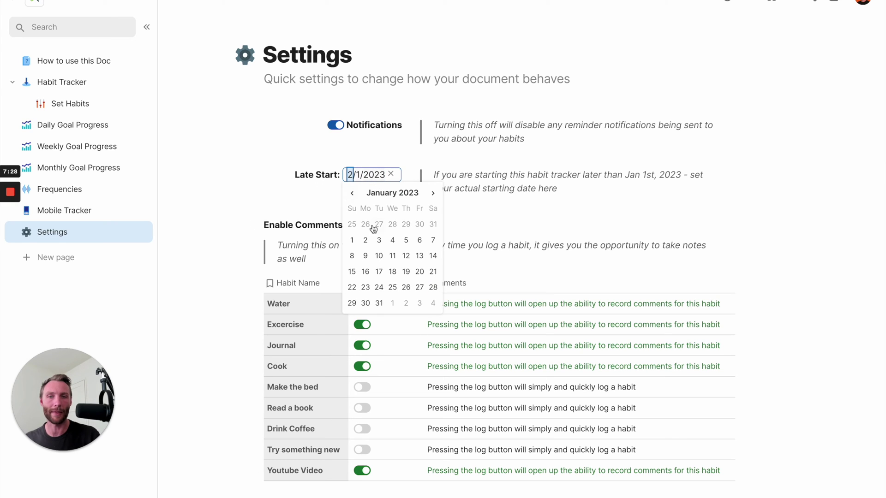
click(355, 240)
Disable comments for the Journal and Excercise habits in the Enable Comments table
drag(399, 304, 416, 464)
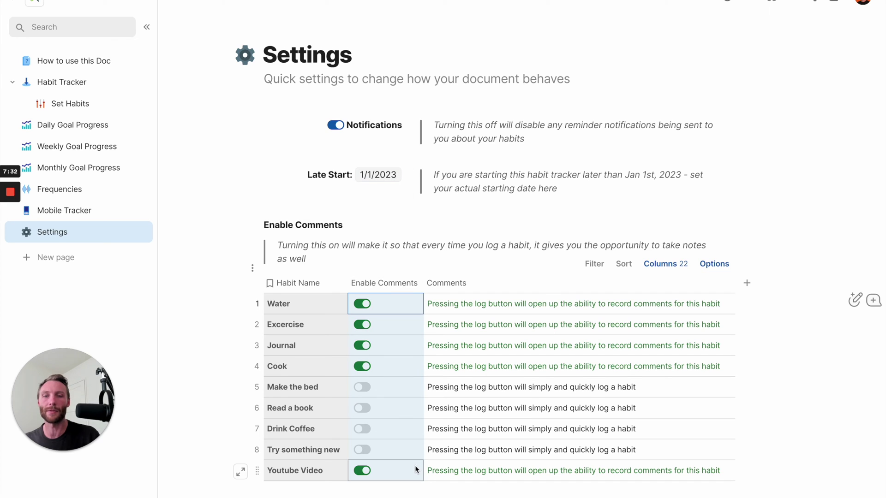
click(362, 345)
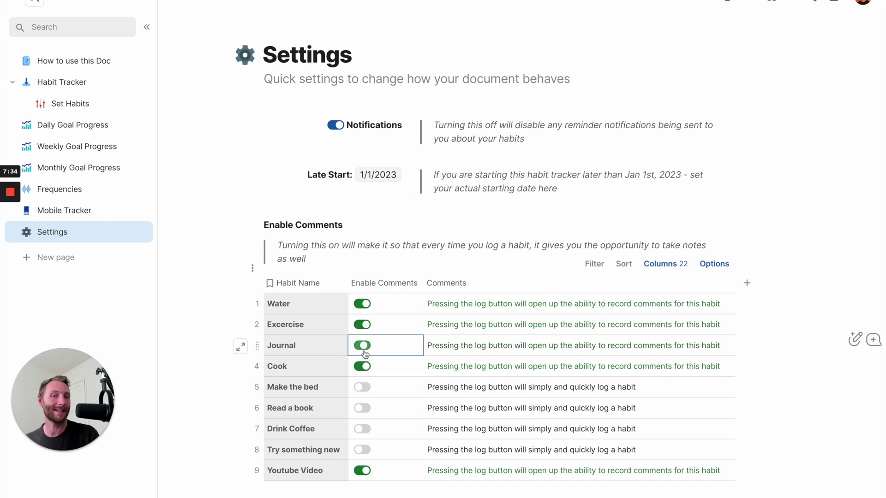
click(362, 323)
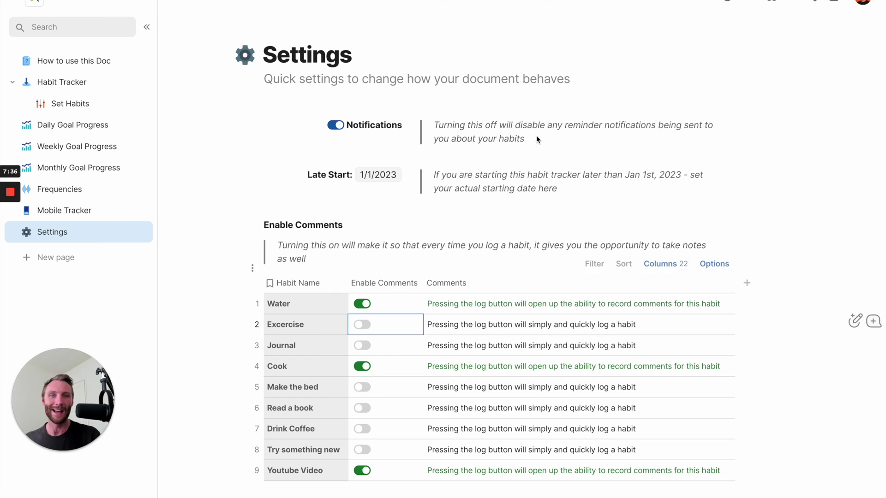
Open the How to use this Doc page and read through the Habit Tracker card's details
click(57, 67)
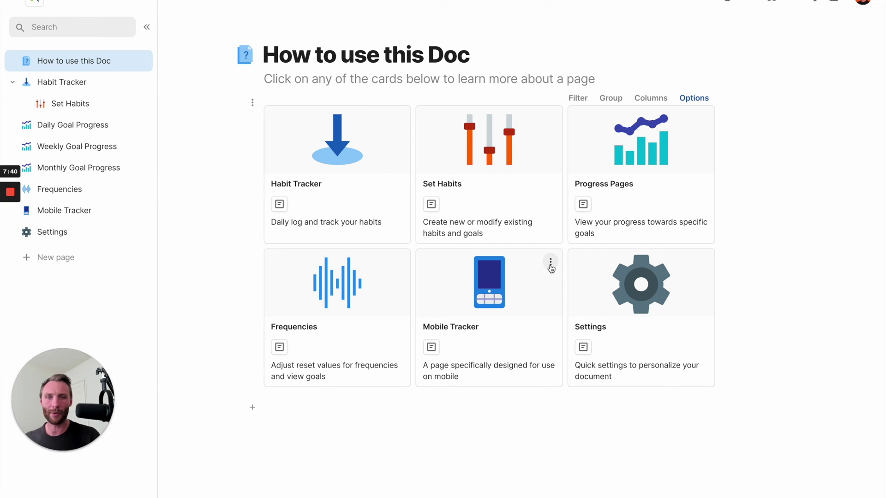
click(329, 220)
scroll(466, 352, down, 4)
scroll(466, 353, up, 5)
click(708, 32)
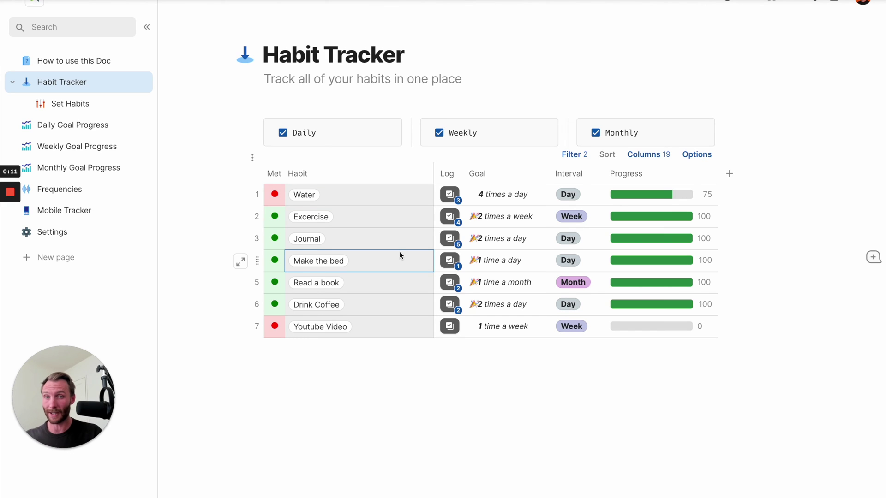
Switch off the Daily, Weekly and Monthly filters on the Habit Tracker page and switch all three back on
click(283, 133)
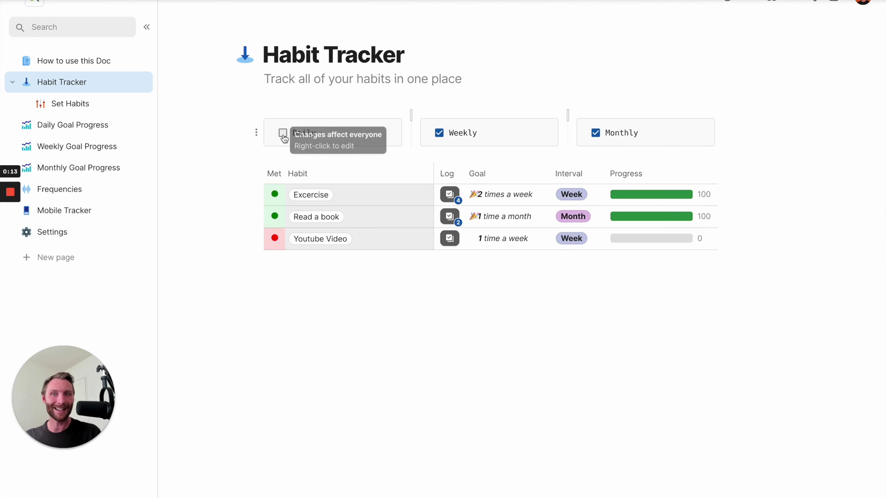
click(439, 133)
click(595, 134)
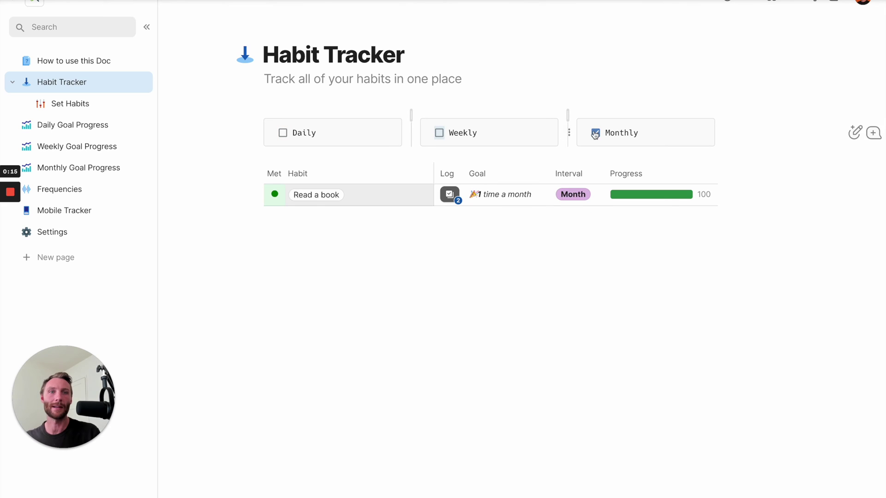
click(595, 134)
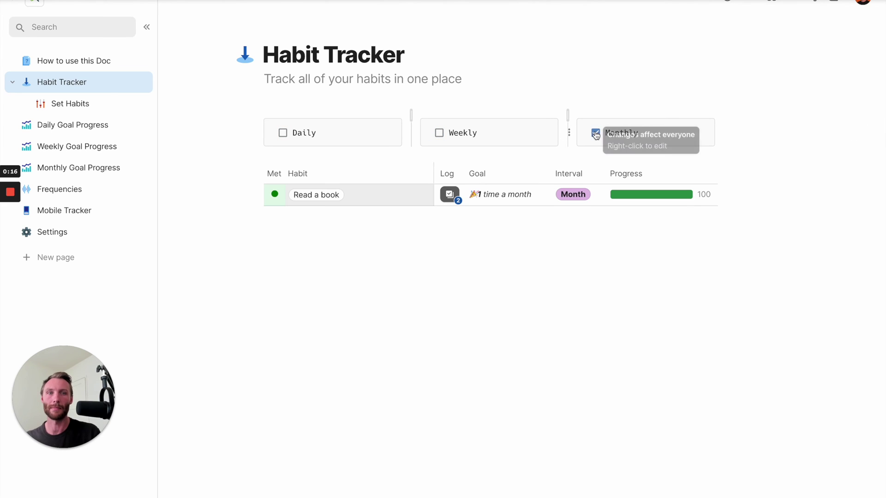
click(439, 133)
click(283, 133)
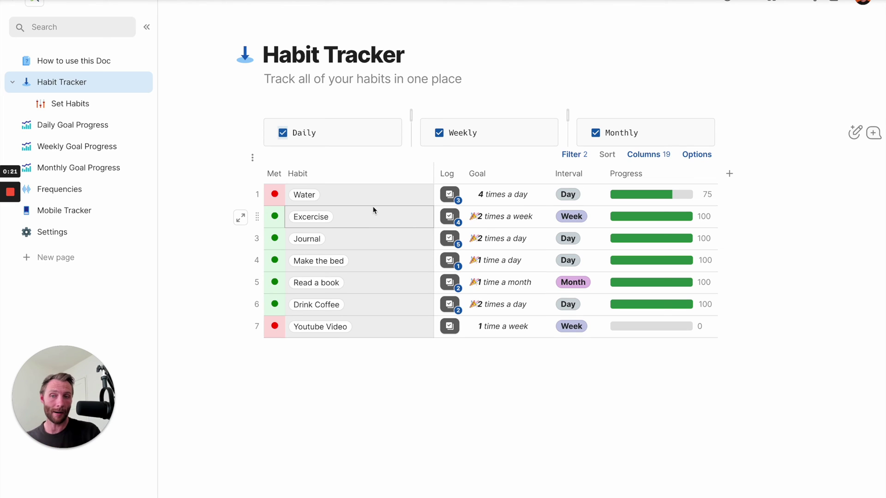
click(358, 134)
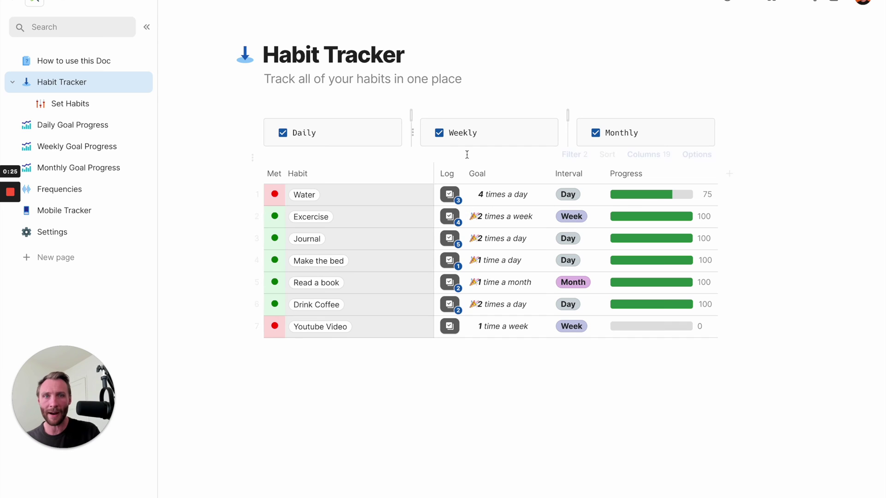
Examine the habit table's filter formula and follow its FilterObject reference to the Formulas page
click(580, 160)
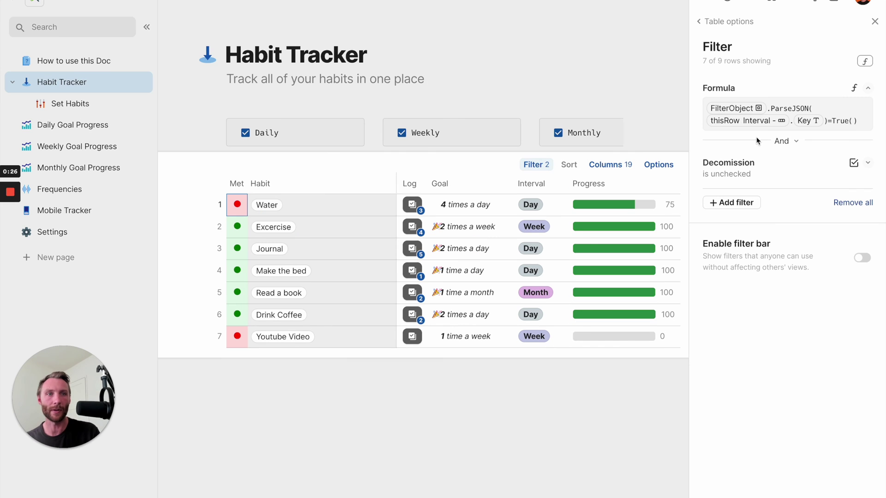
click(848, 113)
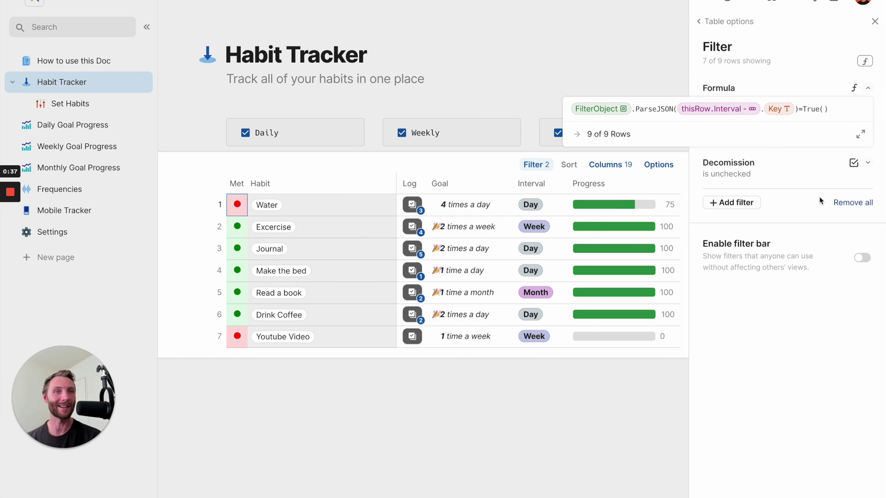
click(608, 109)
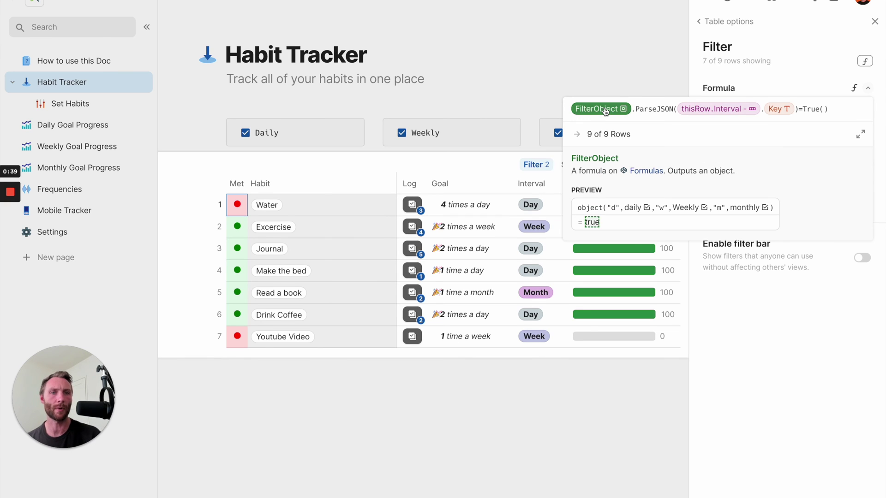
click(639, 172)
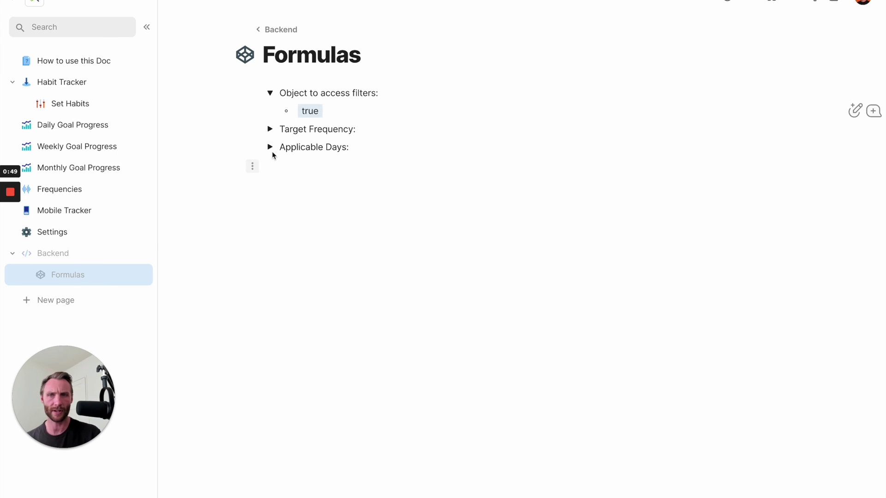
Check the Target Frequency and Applicable Days sections, and open the FilterObject formula under Object to access filters
click(271, 129)
click(271, 129)
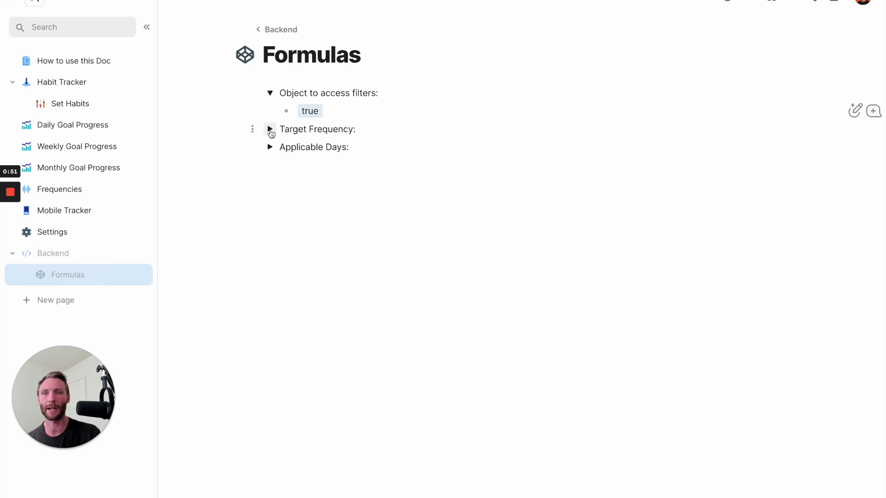
click(270, 147)
click(270, 147)
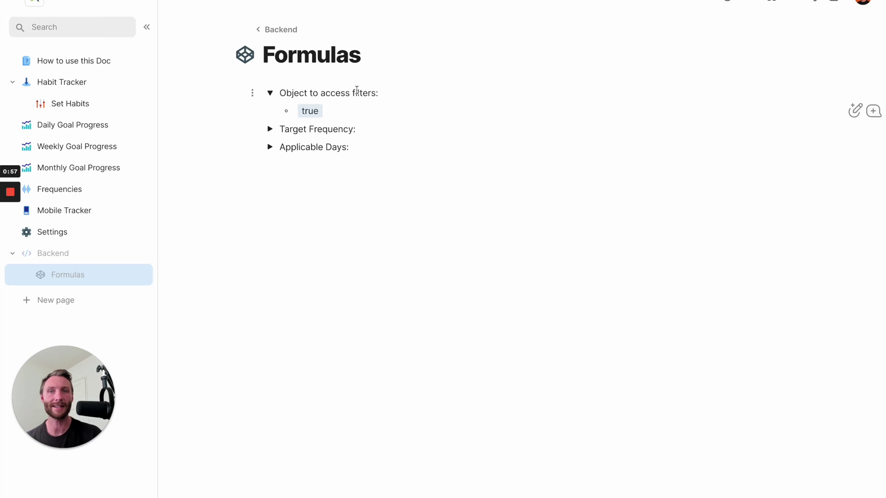
click(349, 117)
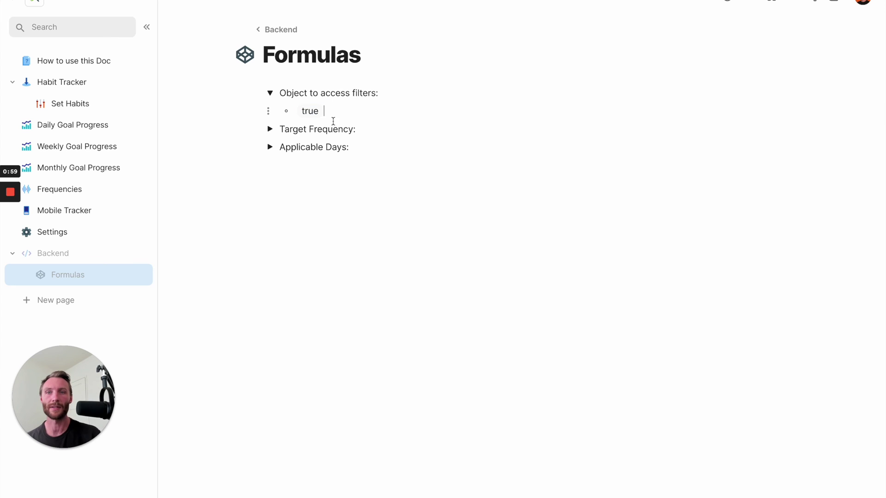
click(310, 111)
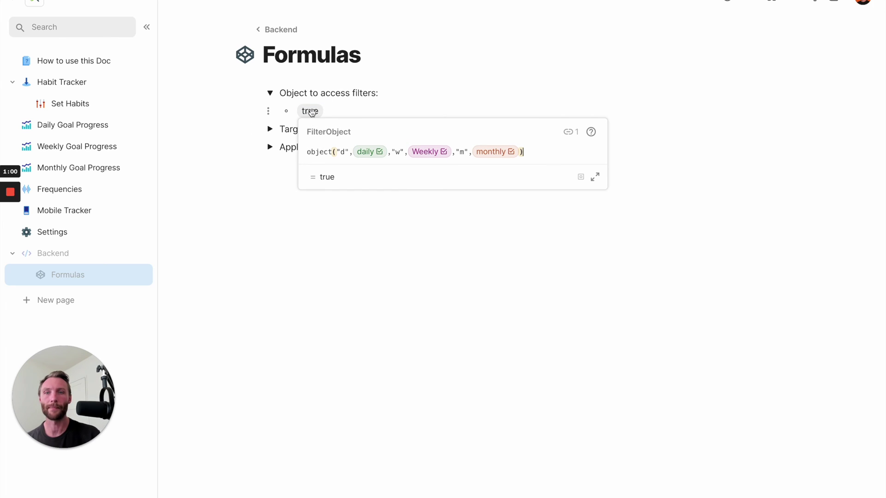
Insert a new object() formula with no arguments on the blank line below Applicable Days
click(442, 216)
text(=)
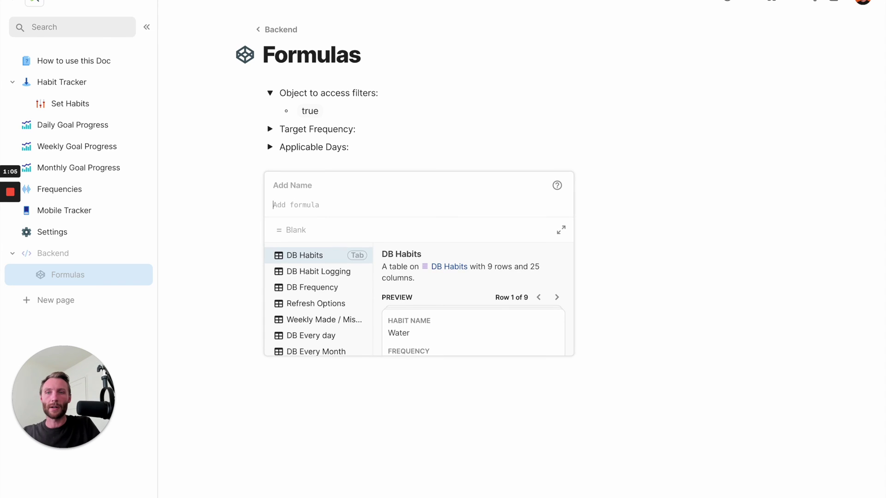
text(objectLink()
key(BackSpace)
key(BackSpace)
key(BackSpace)
key(BackSpace)
key(BackSpace)
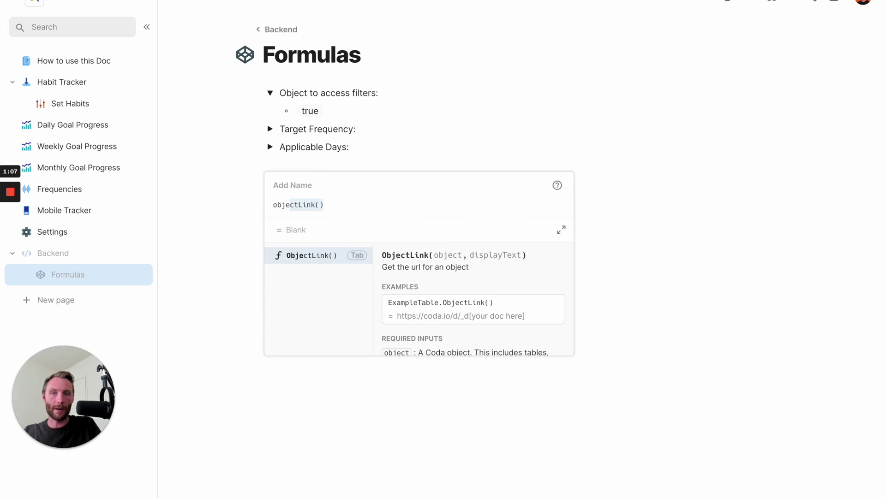
text(i)
key(BackSpace)
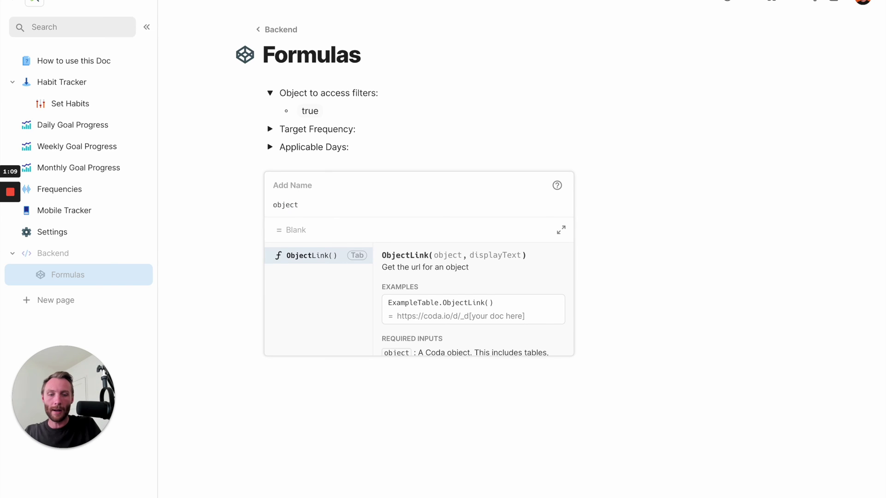
text(()
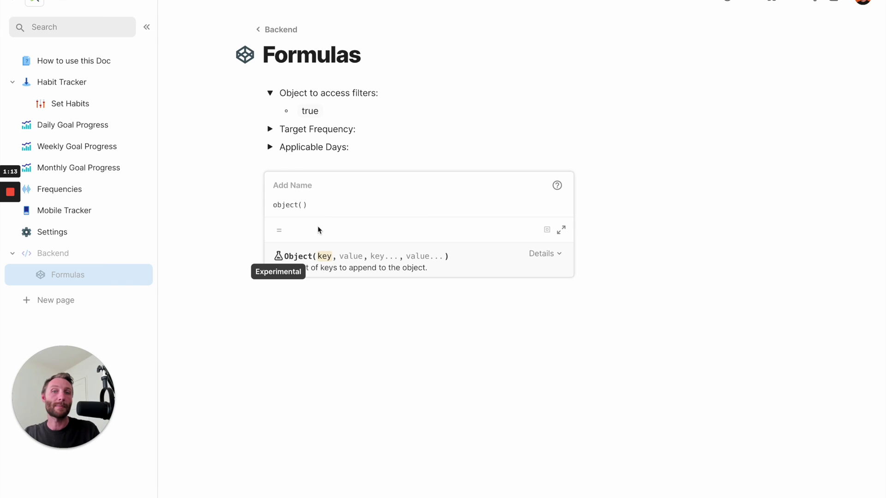
Reopen the FilterObject formula and examine its "d", "w" and "m" keys and the monthly checkbox reference
click(344, 115)
click(305, 114)
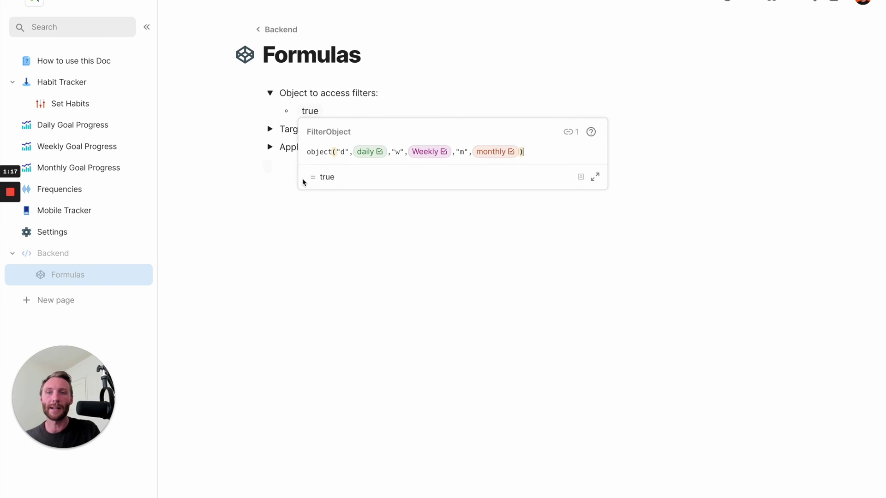
click(346, 159)
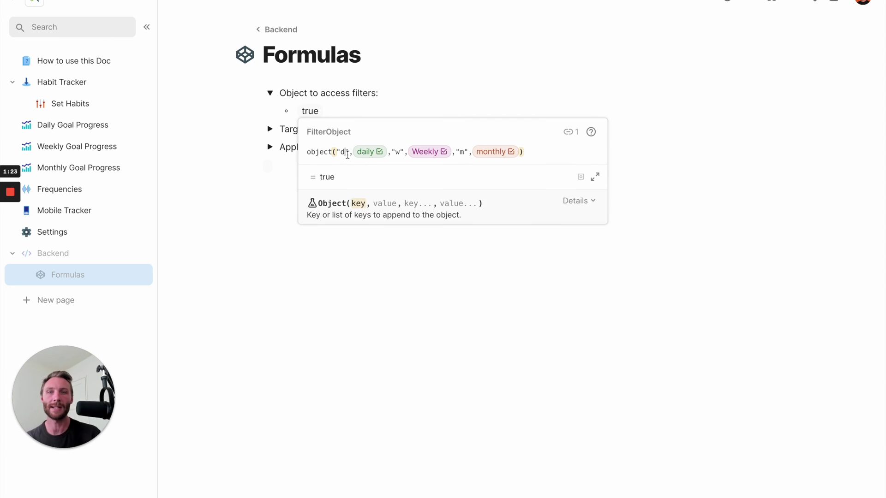
click(400, 152)
click(461, 152)
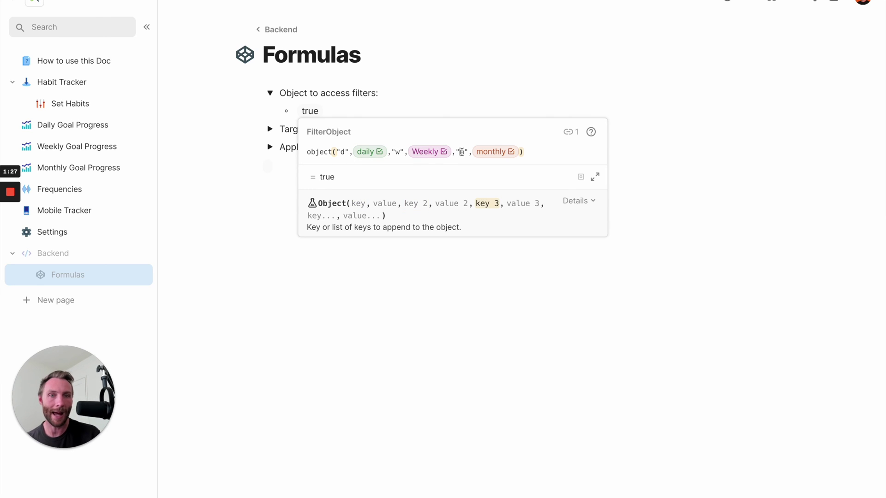
click(500, 156)
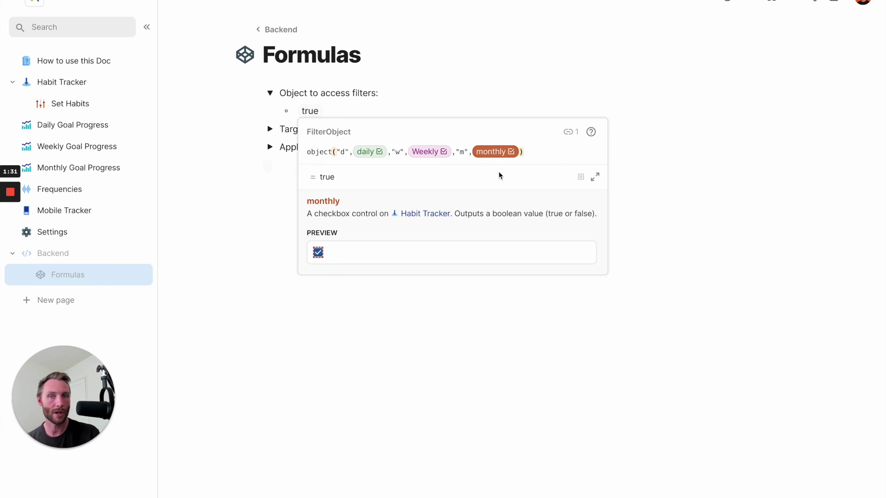
Append .Trim() to the FilterObject formula and reopen it for inspection
click(536, 152)
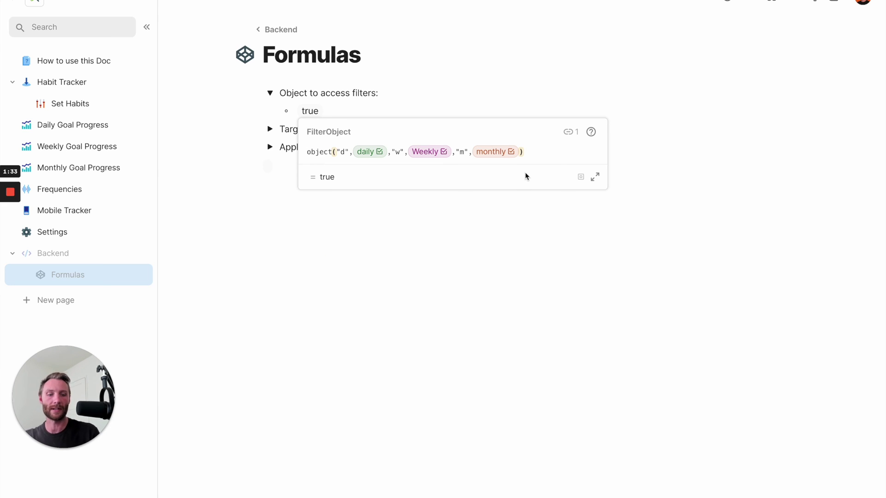
text(.trim()
key(Tab)
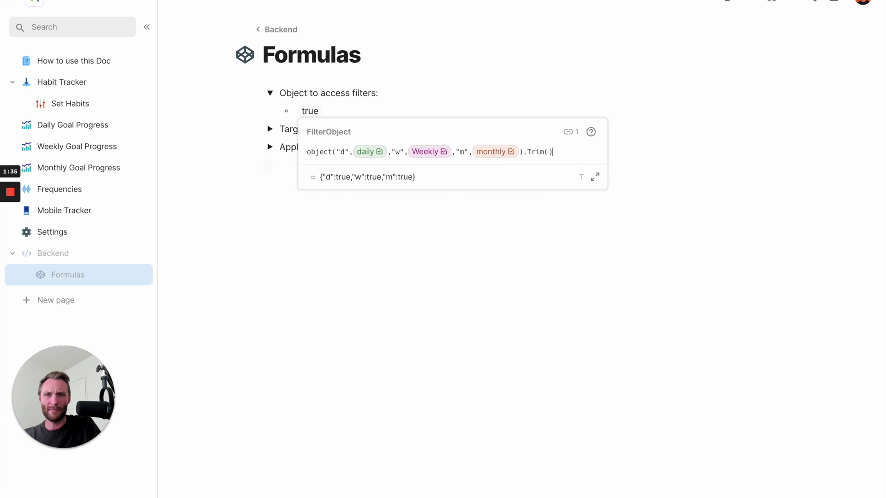
key(Return)
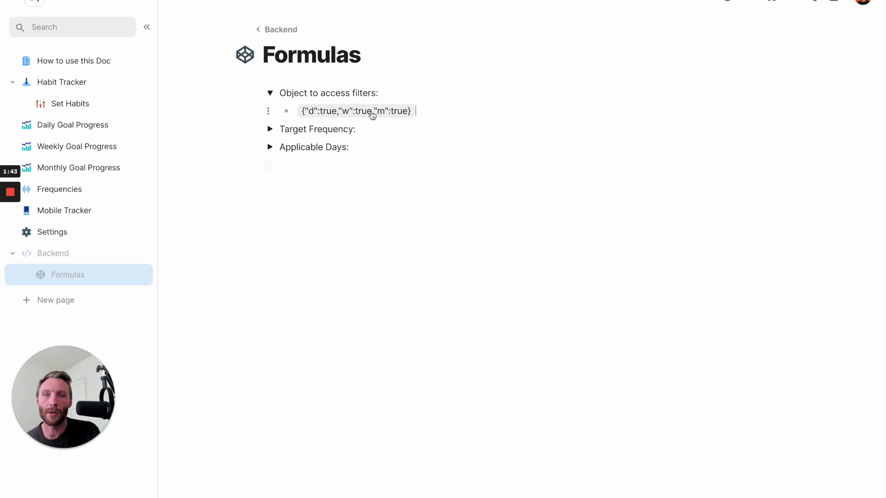
click(385, 114)
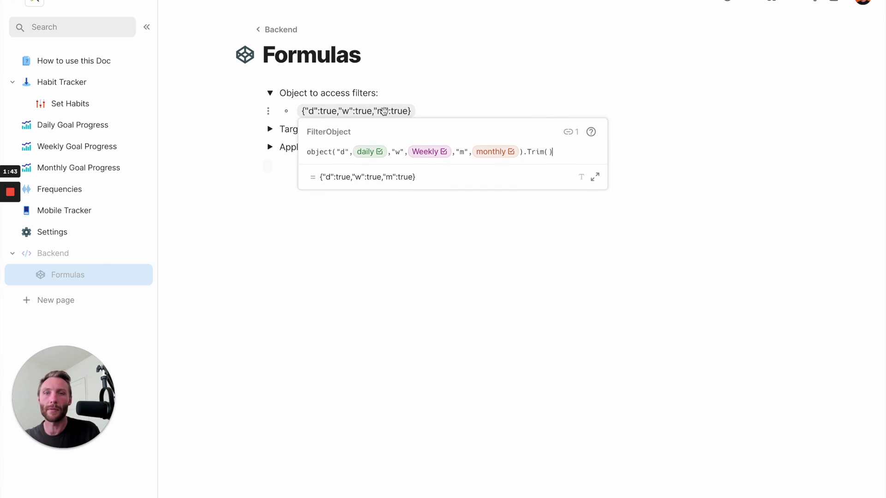
Add a formula beside FilterObject that parses it with ParseJSON, trying the path "d" and replacing it with "m"
click(437, 112)
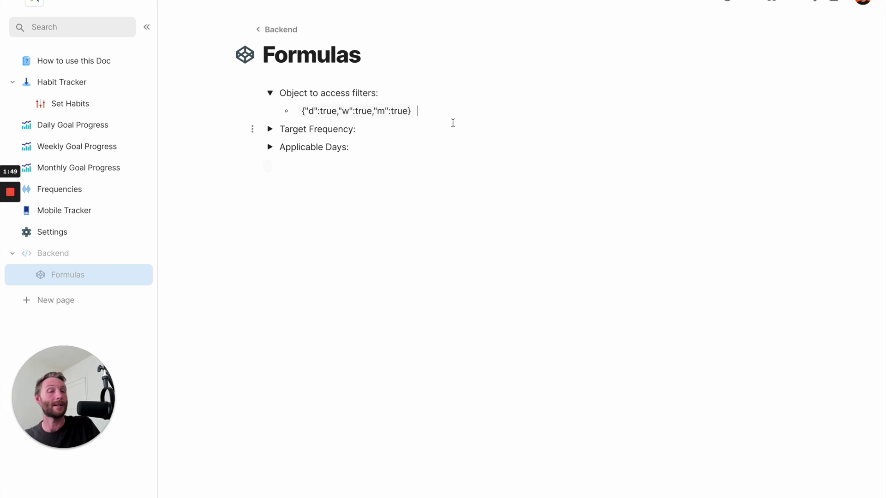
text(=F)
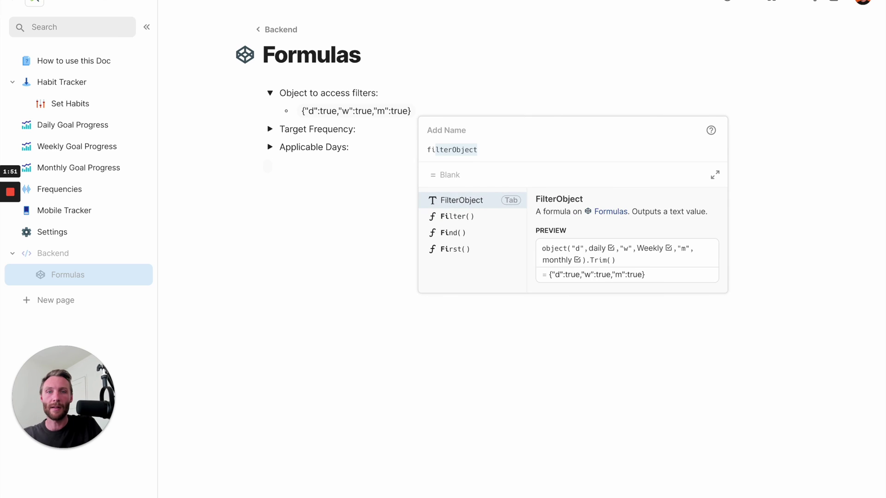
key(Return)
text(.parse)
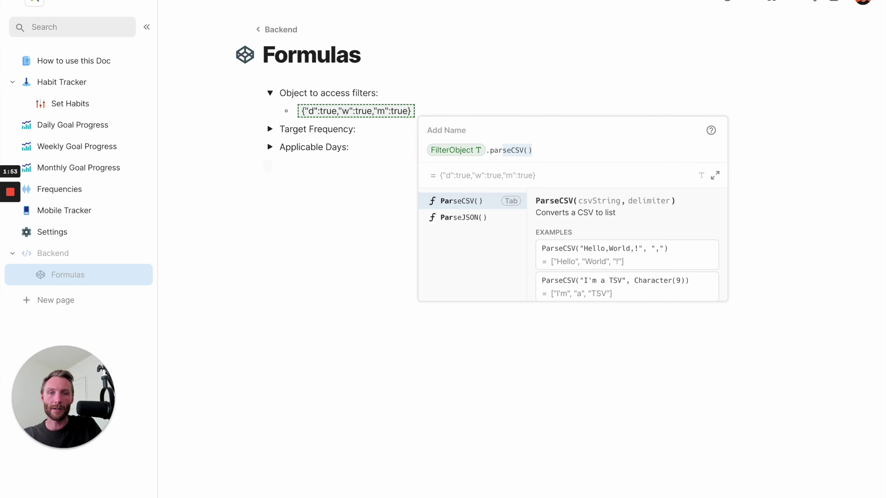
key(Down)
key(Return)
click(532, 150)
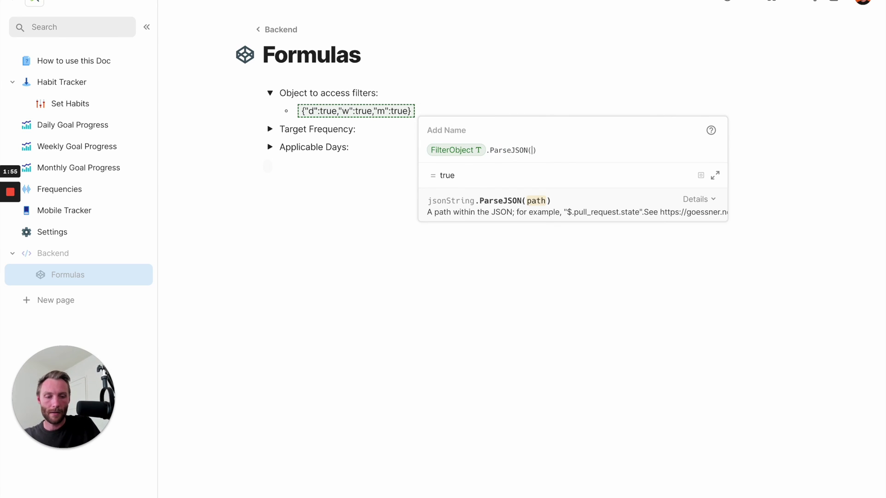
text(d)
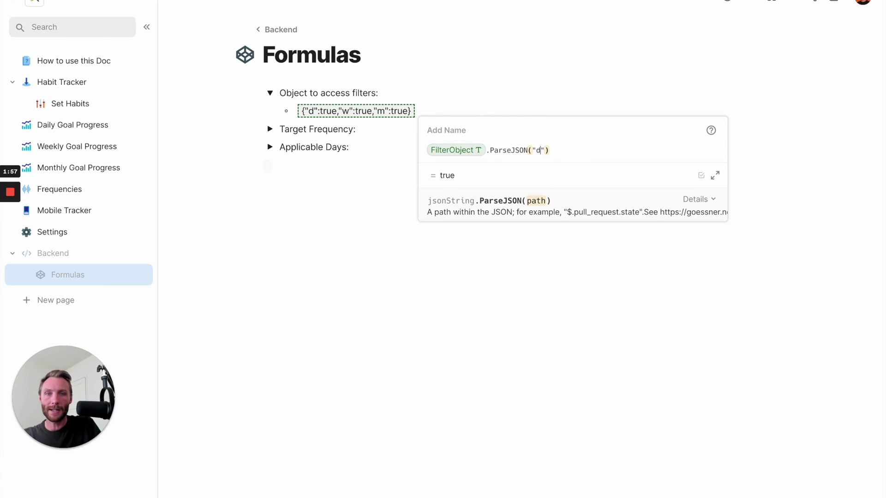
key(BackSpace)
text(m)
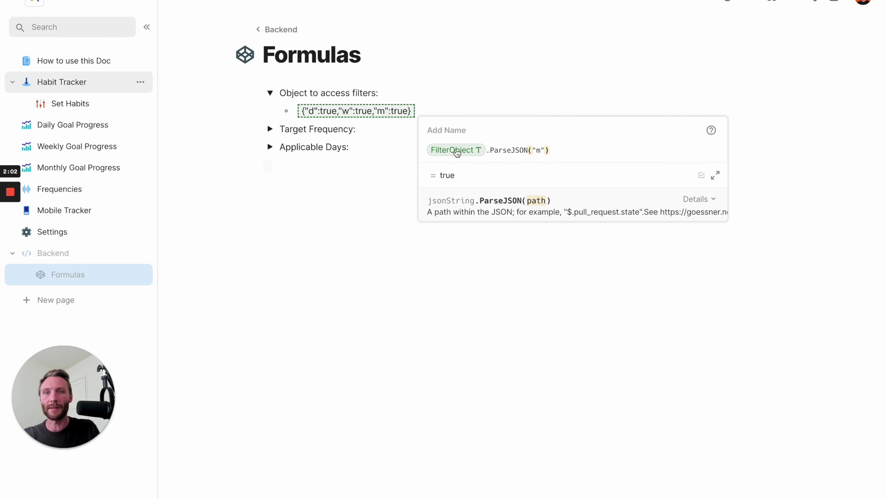
Switch off the Weekly filter on the Habit Tracker page and show the doc's hidden pages
click(440, 133)
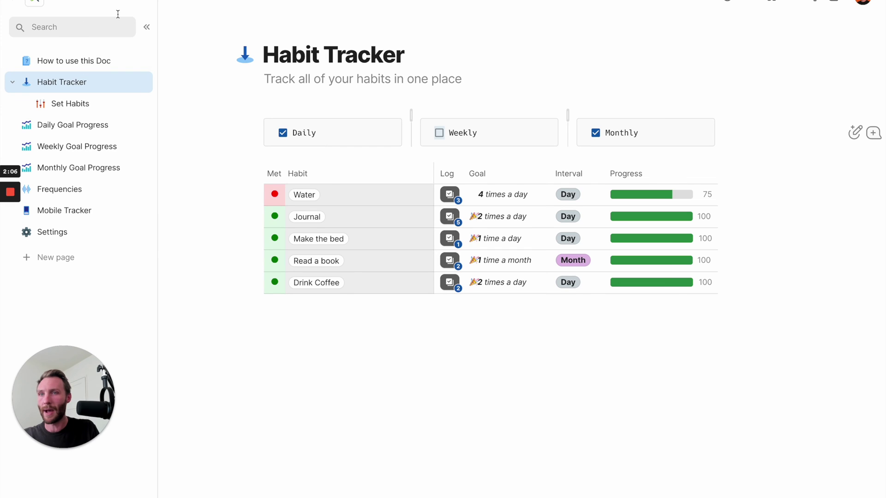
click(139, 2)
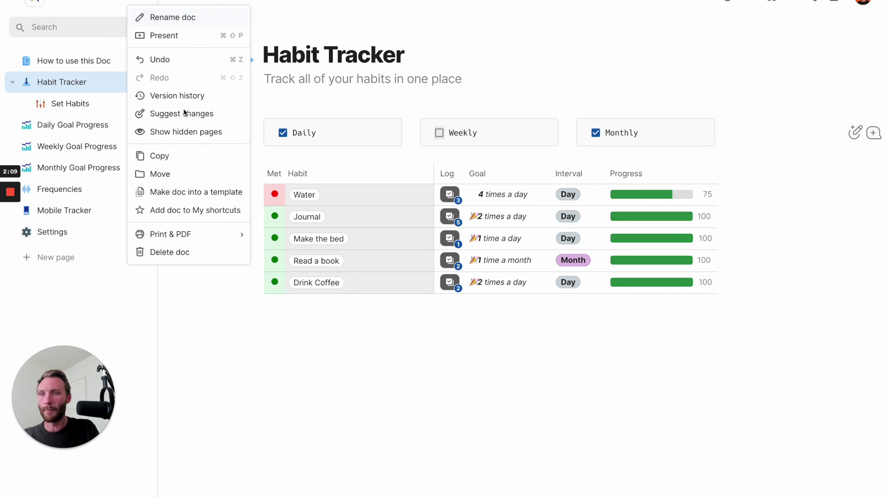
click(168, 132)
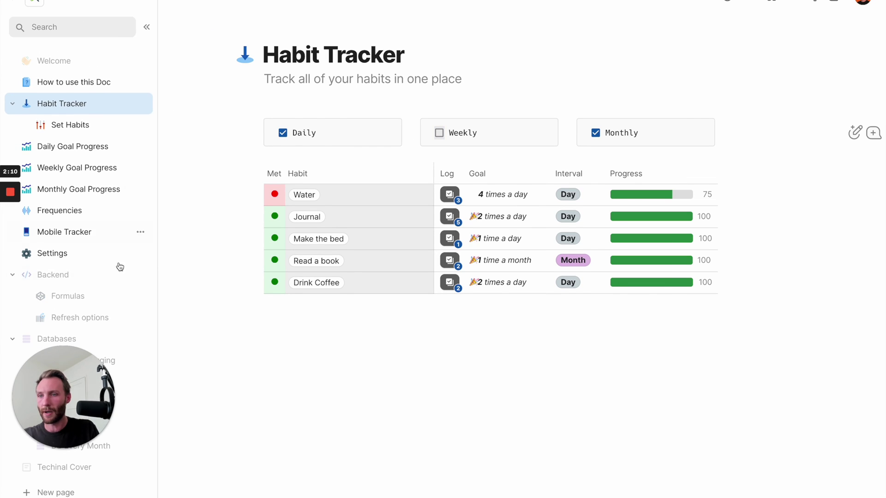
Return to the Formulas page, set the ParseJSON path to "w" and inspect its FilterObject reference
click(103, 299)
click(426, 115)
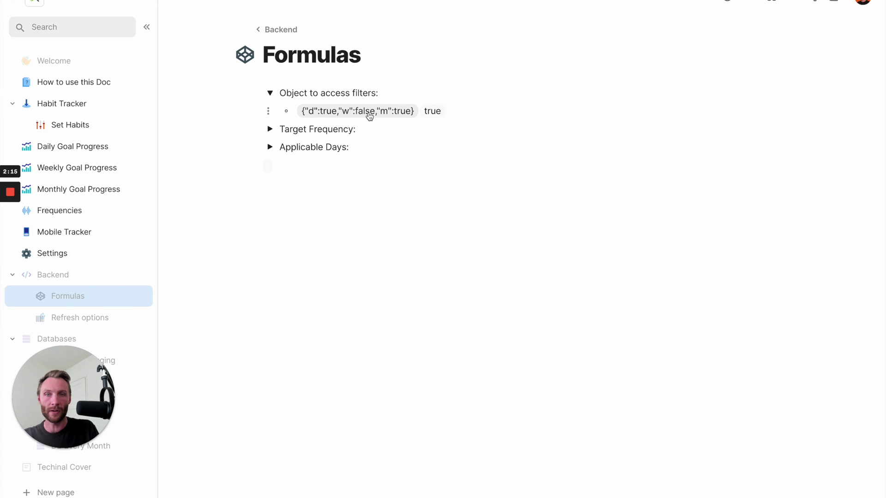
click(434, 111)
click(543, 152)
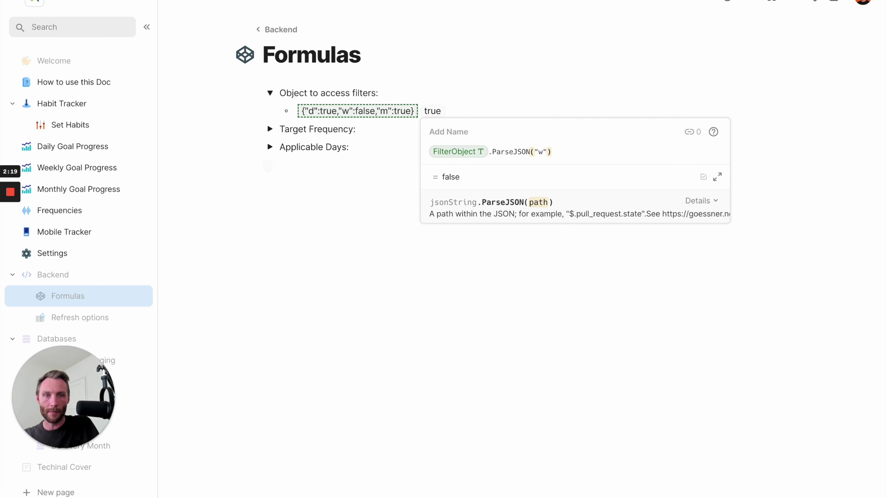
click(466, 157)
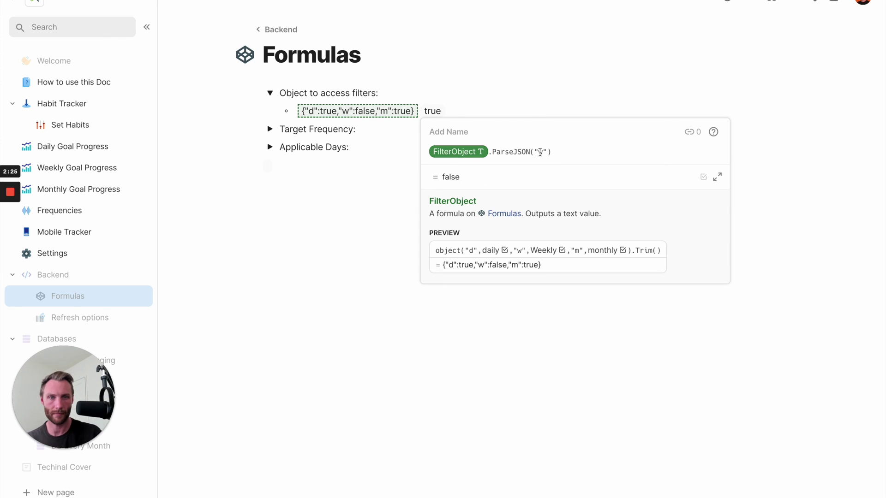
Clear the entire ParseJSON formula beside FilterObject and close its editor
key(ctrl+a)
key(BackSpace)
click(396, 201)
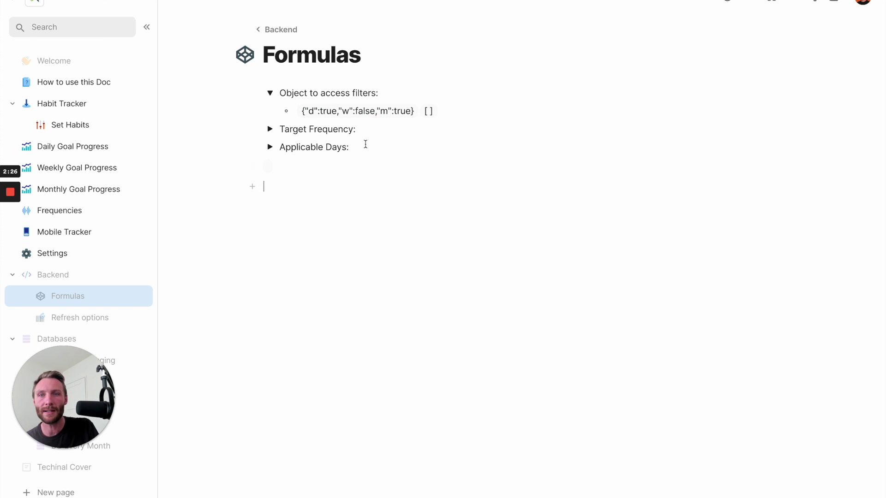
Remove .Trim() from the end of the FilterObject formula and save it
click(384, 113)
key(BackSpace)
key(BackSpace)
key(BackSpace)
key(BackSpace)
key(BackSpace)
key(BackSpace)
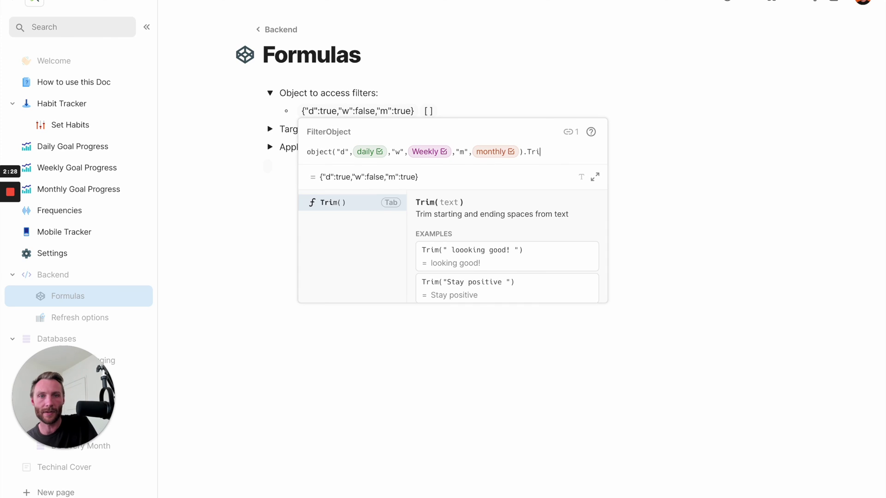
text(d)
key(Return)
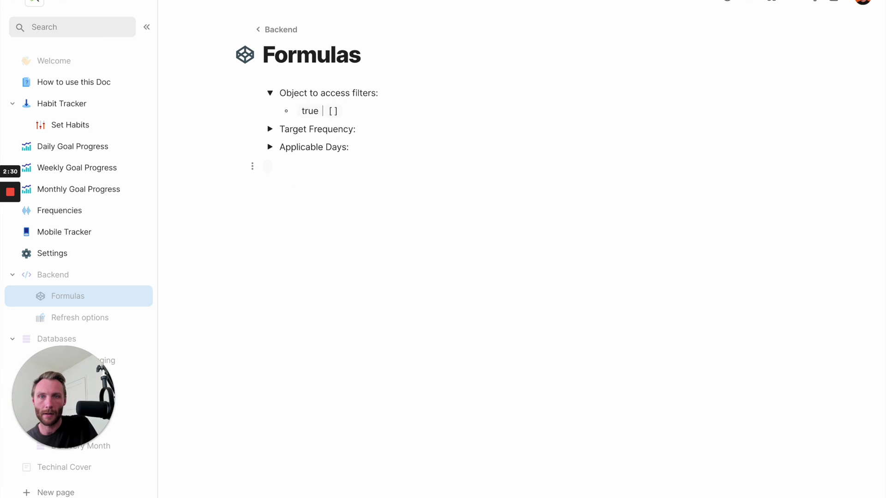
Delete the empty formula beside the FilterObject value on the Formulas page
click(346, 114)
key(BackSpace)
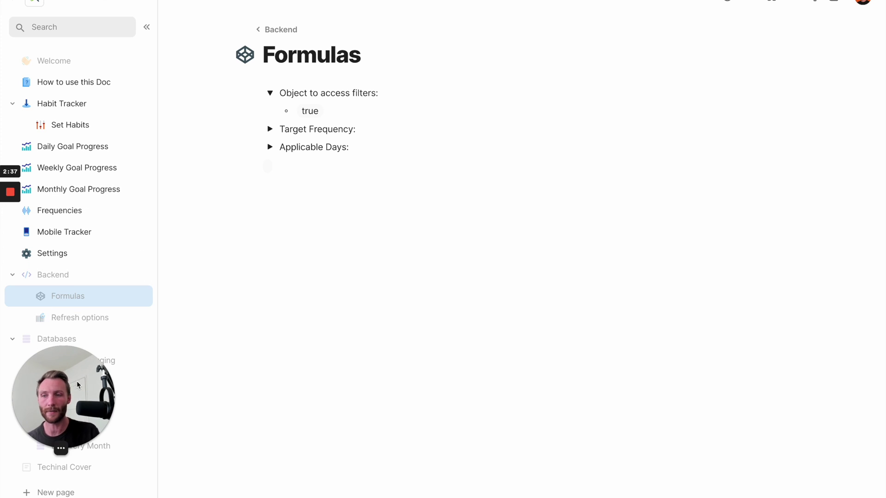
Open the DB Habits page and turn off text wrapping for all columns from Habit Name to Notify me Monthly
drag(77, 381, 323, 404)
click(74, 405)
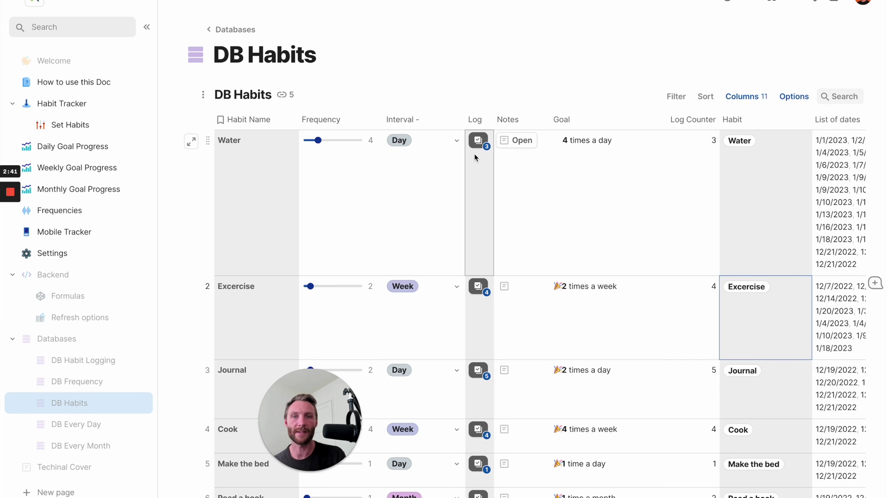
click(266, 123)
scroll(507, 277, right, 10)
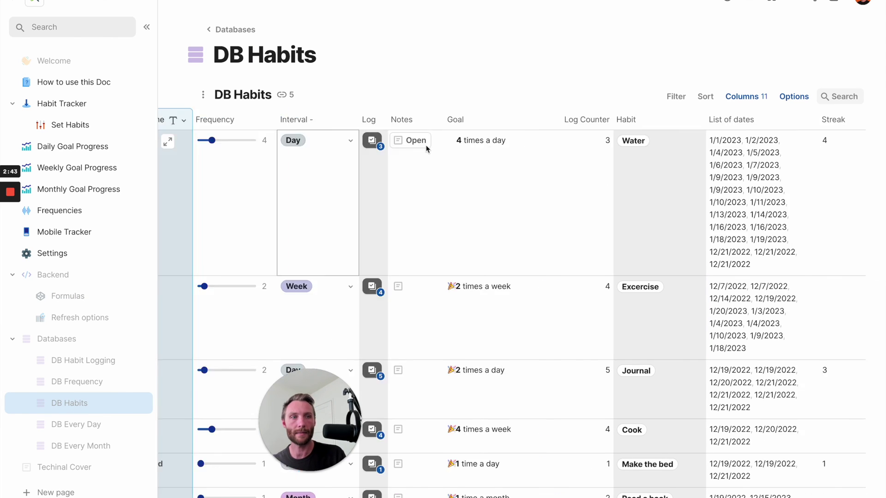
shift+click(785, 120)
right_click(784, 119)
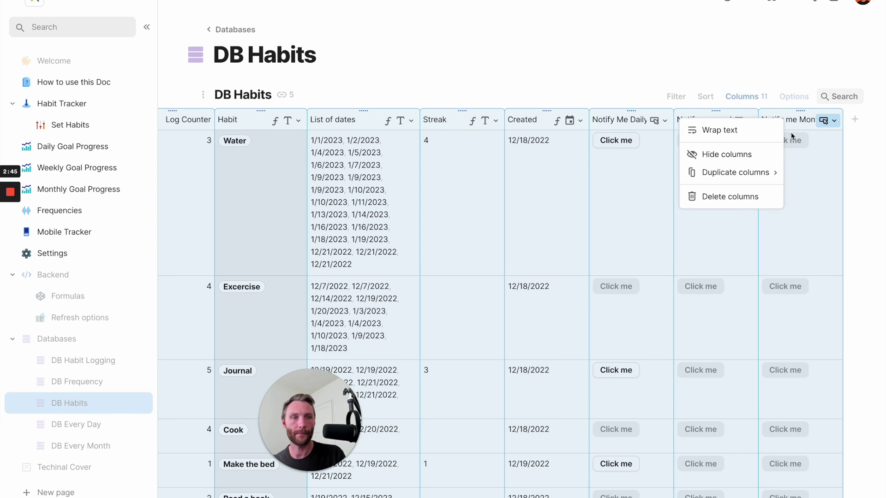
click(713, 127)
Review the DB Habits column list and examine the Key values of the intervals in DB Frequency
click(746, 96)
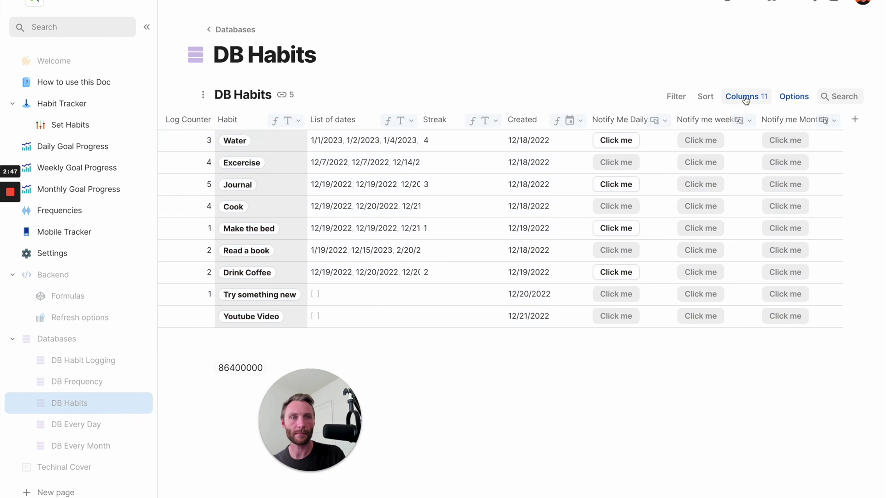
scroll(754, 461, down, 3)
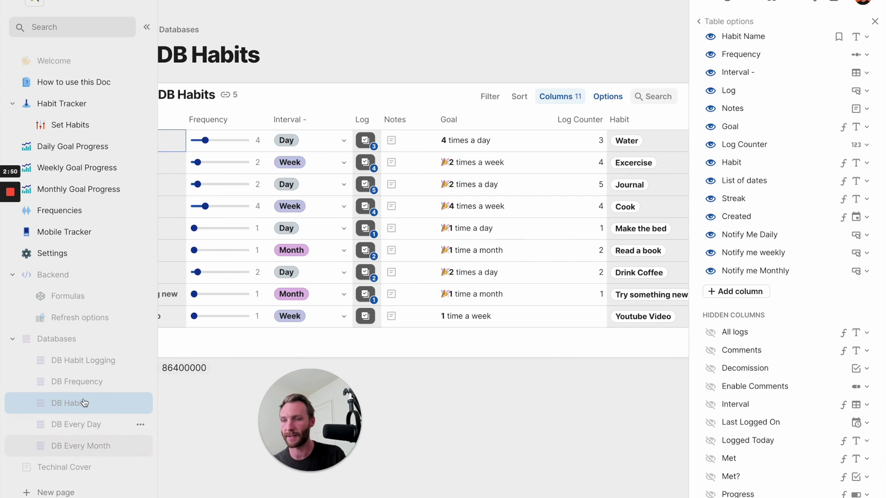
click(85, 381)
click(631, 122)
click(624, 193)
click(632, 237)
click(635, 192)
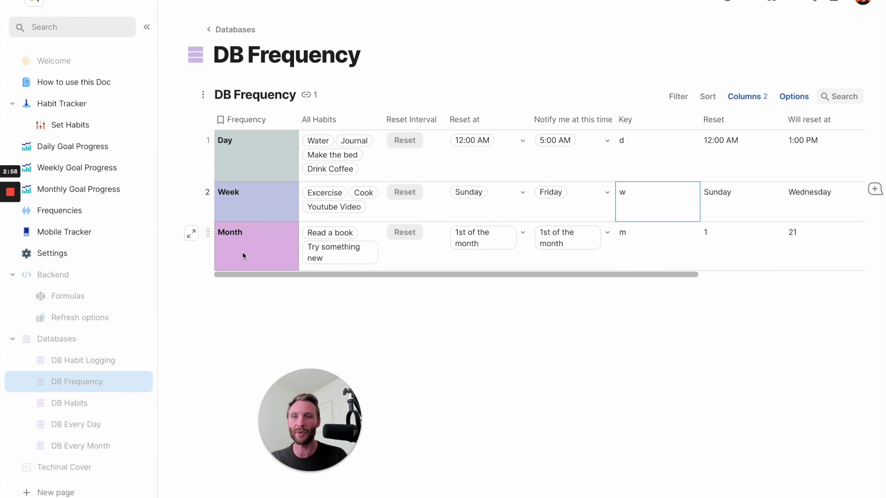
Inspect the Habit Tracker table's filter formula combining FilterObject, ParseJSON and the interval's Key, and close the filter settings
click(63, 113)
click(588, 155)
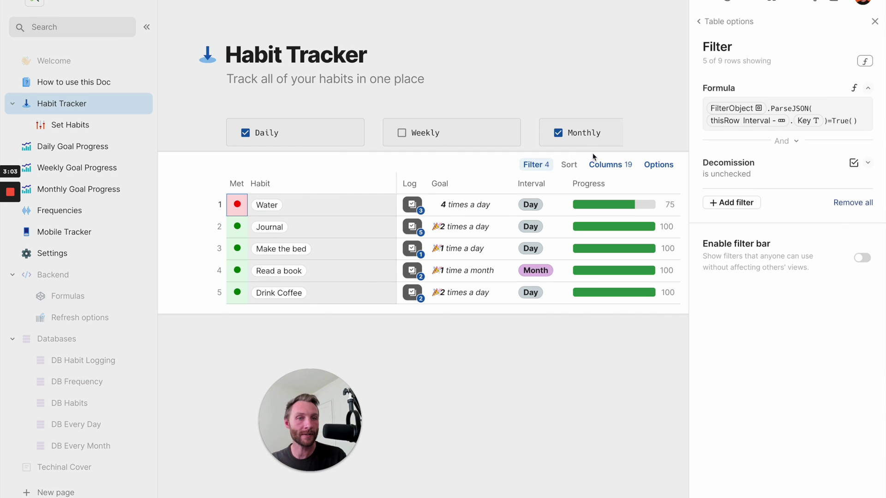
click(798, 110)
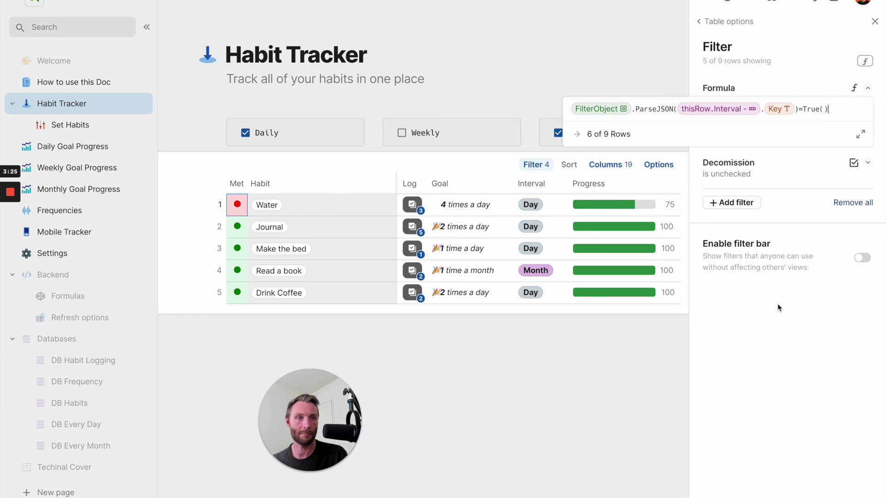
click(874, 22)
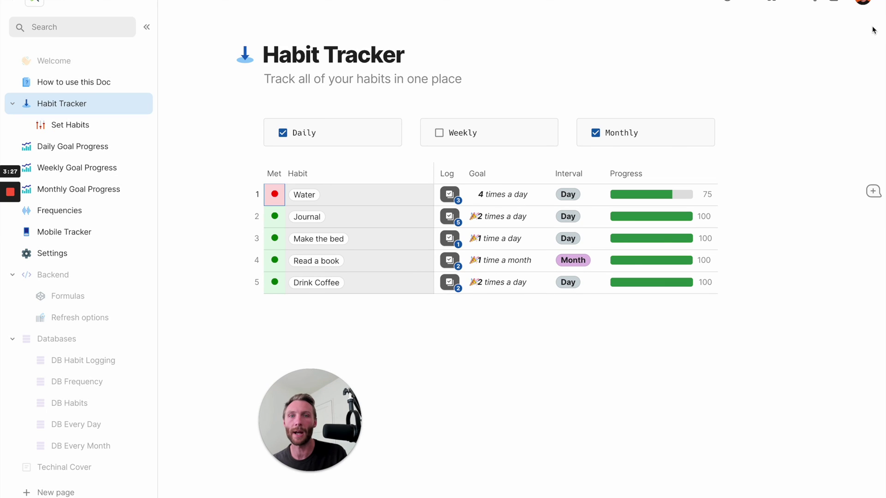
Switch on the Weekly filter and view the full details of the Water habit's Day interval
click(439, 135)
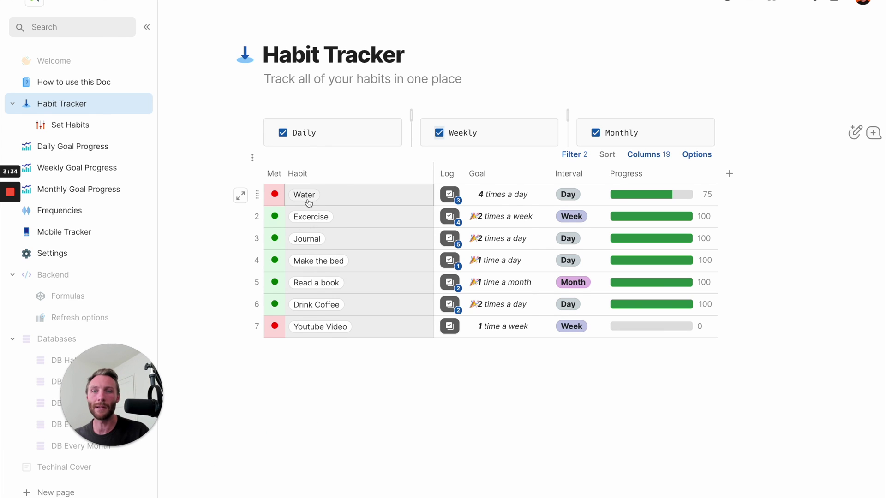
click(576, 198)
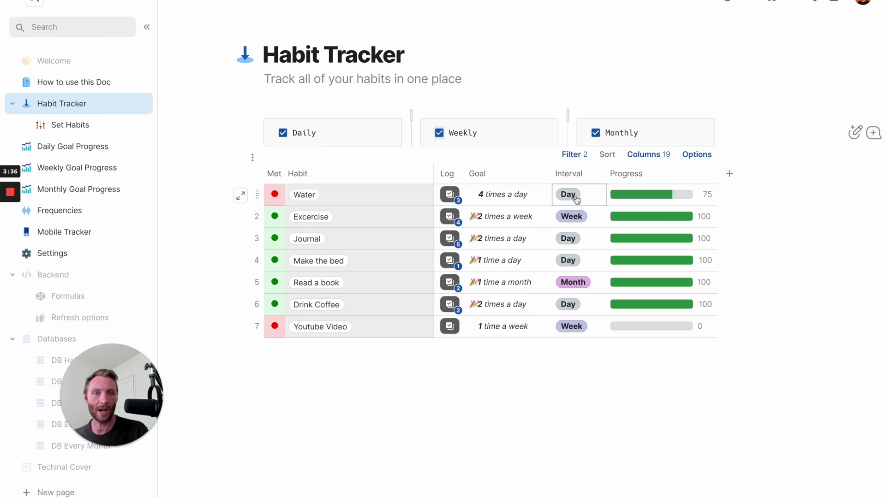
mouse_move(576, 198)
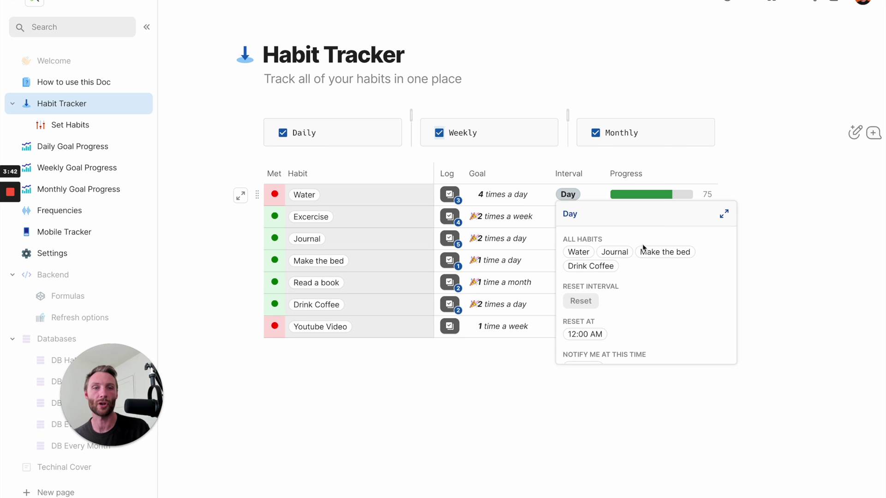
scroll(660, 277, down, 3)
scroll(679, 305, up, 3)
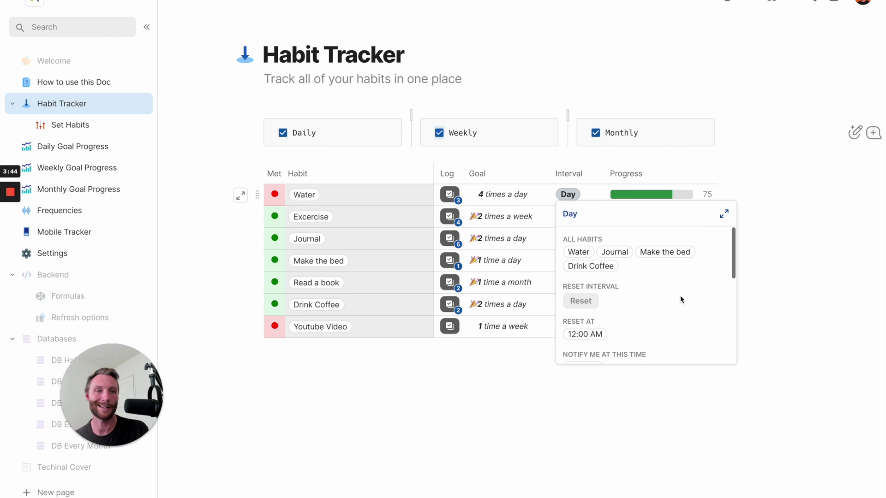
click(724, 219)
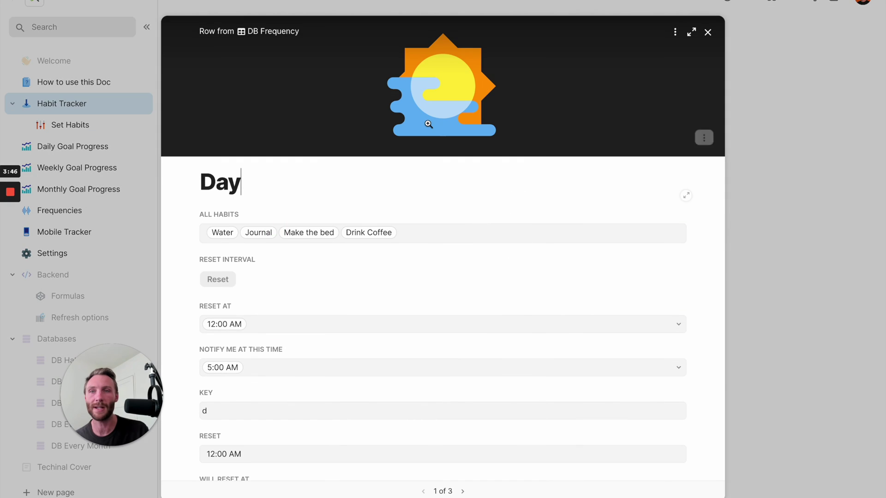
click(708, 32)
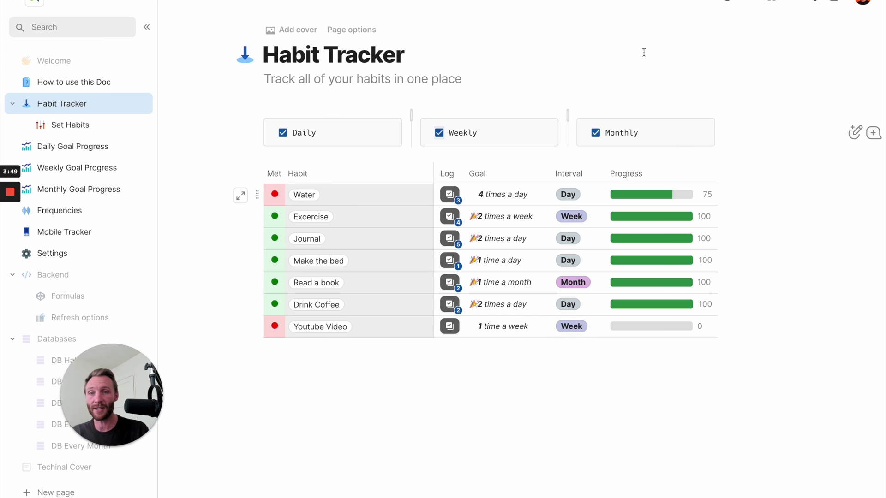
View the Water habit's summary card and look through the table's visible and hidden columns
mouse_move(304, 196)
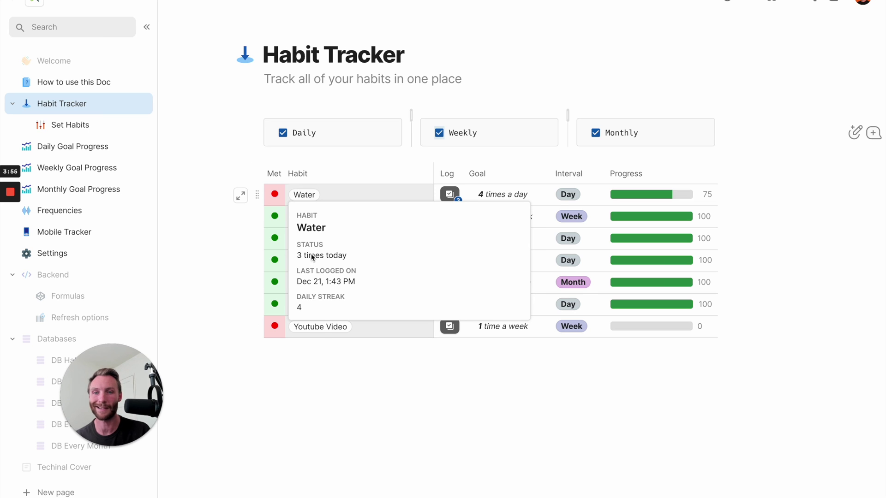
click(646, 154)
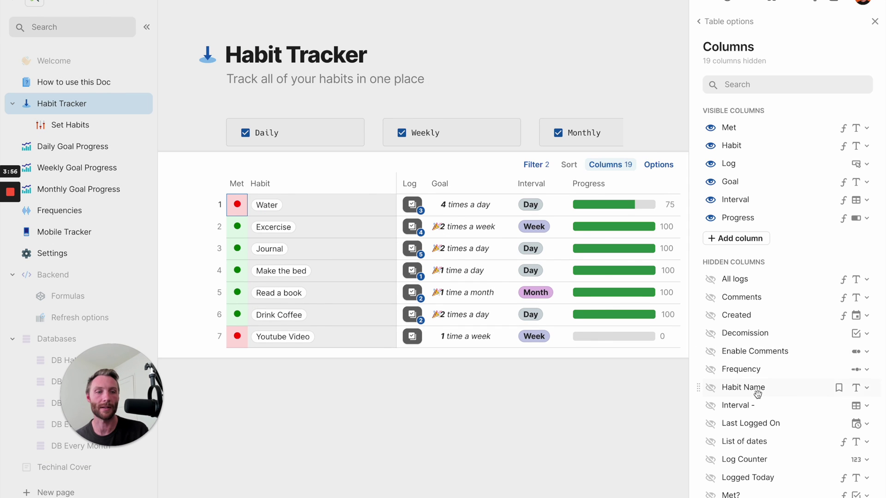
scroll(757, 393, down, 2)
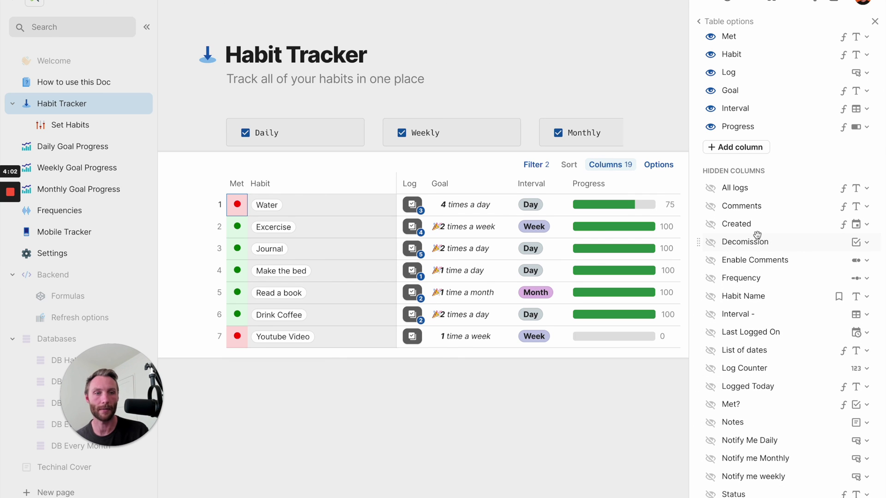
scroll(757, 235, up, 5)
click(875, 22)
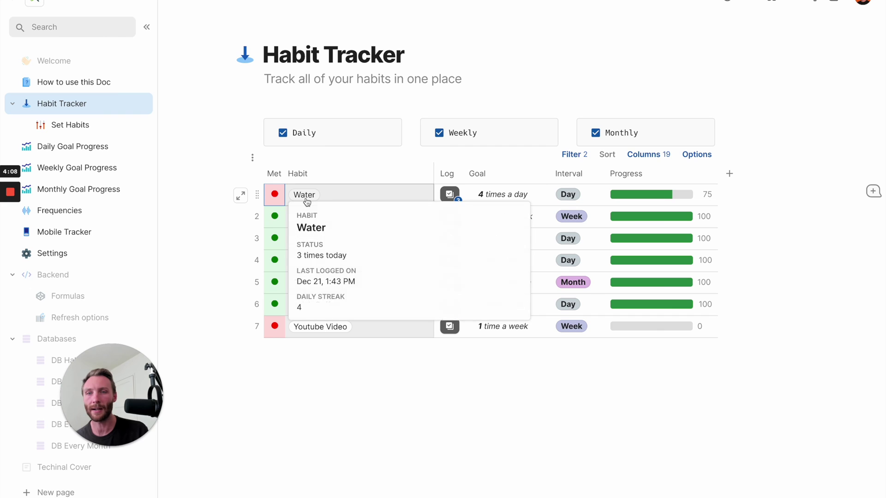
Examine the "Habit" and "Status" keys in the Habit column's Object formula and compare them with the Water card
click(301, 177)
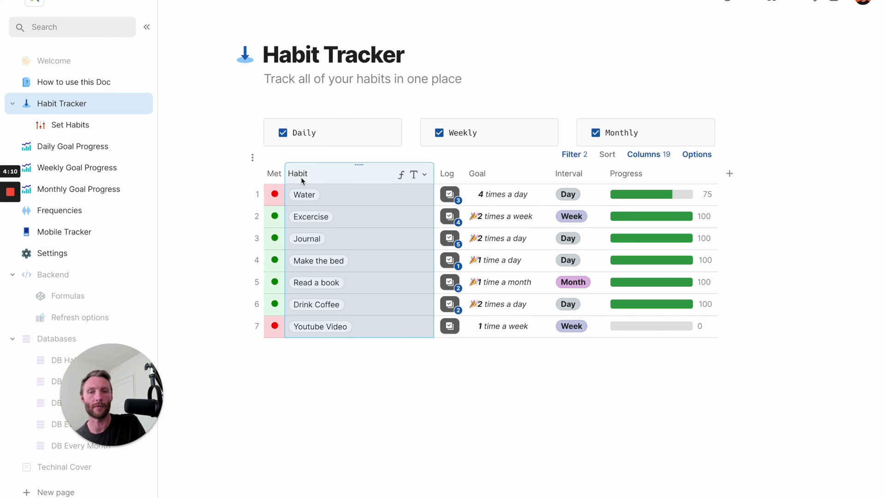
click(301, 177)
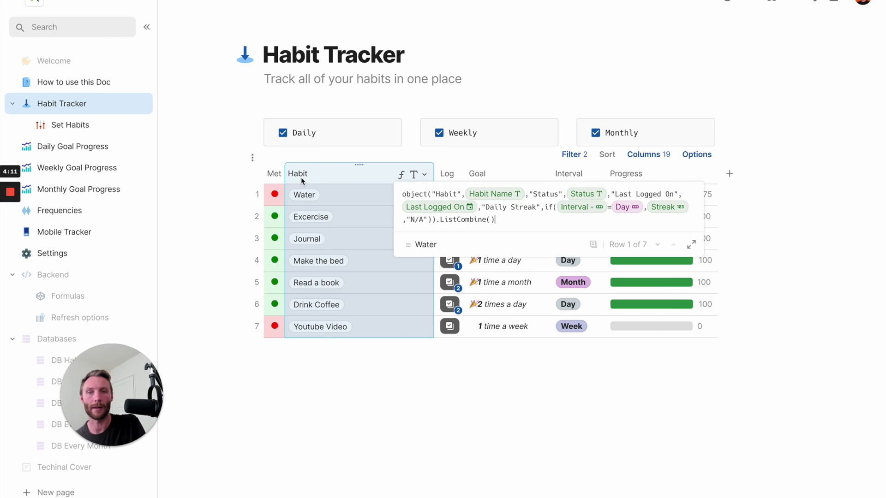
click(445, 195)
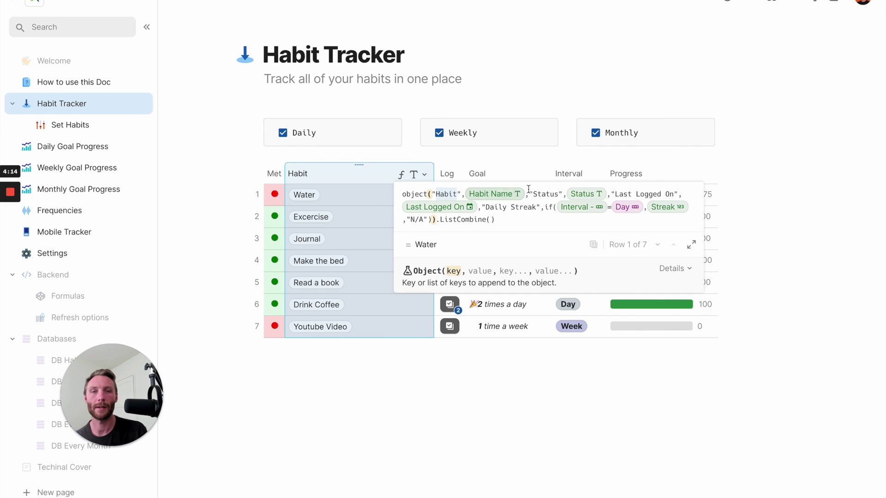
click(544, 194)
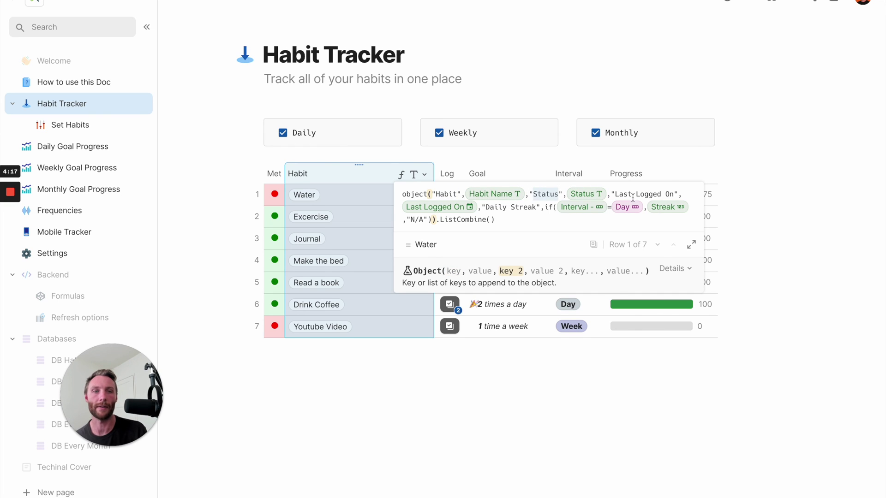
click(338, 193)
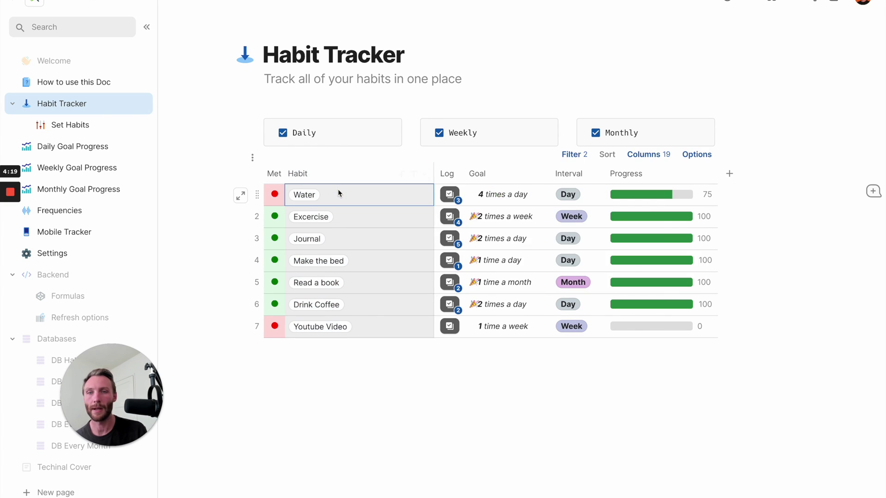
click(328, 178)
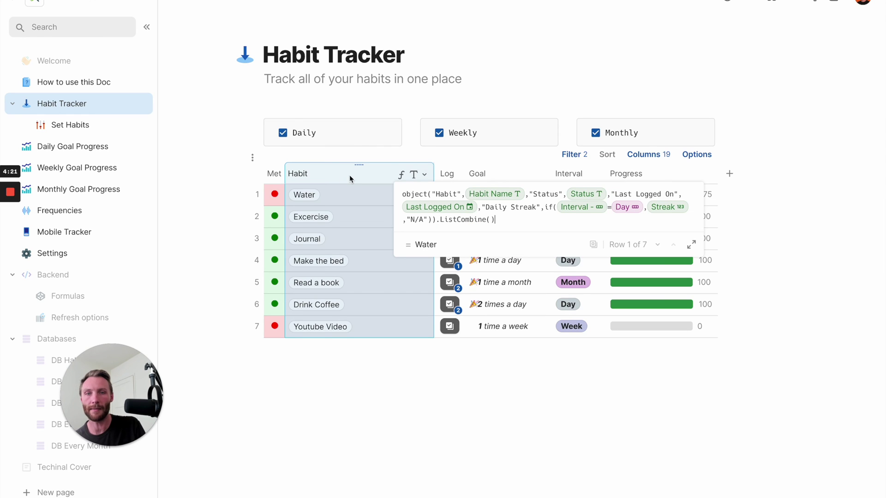
click(334, 199)
mouse_move(308, 199)
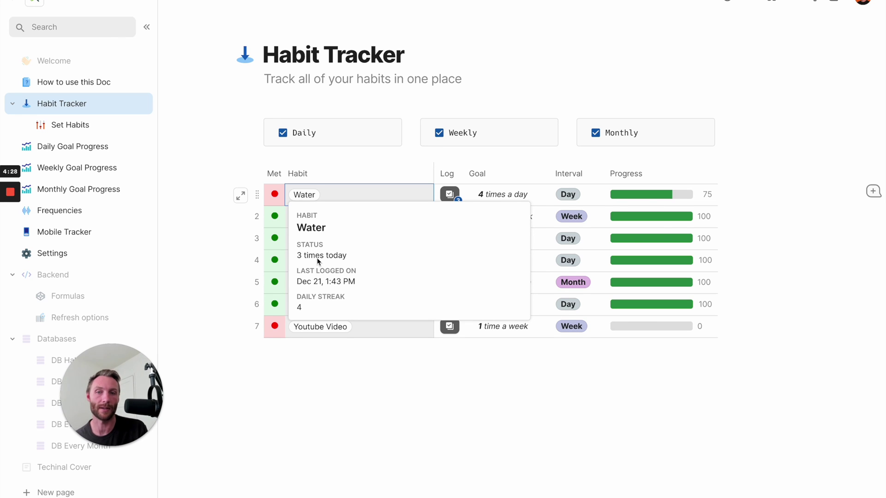
Remove .ListCombine() from the end of the Habit column's formula and save it
click(300, 176)
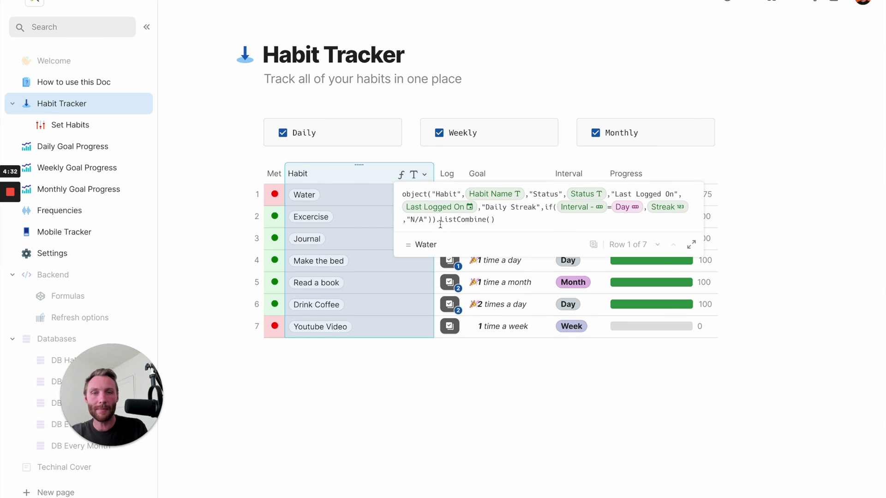
click(441, 220)
key(Escape)
key(Return)
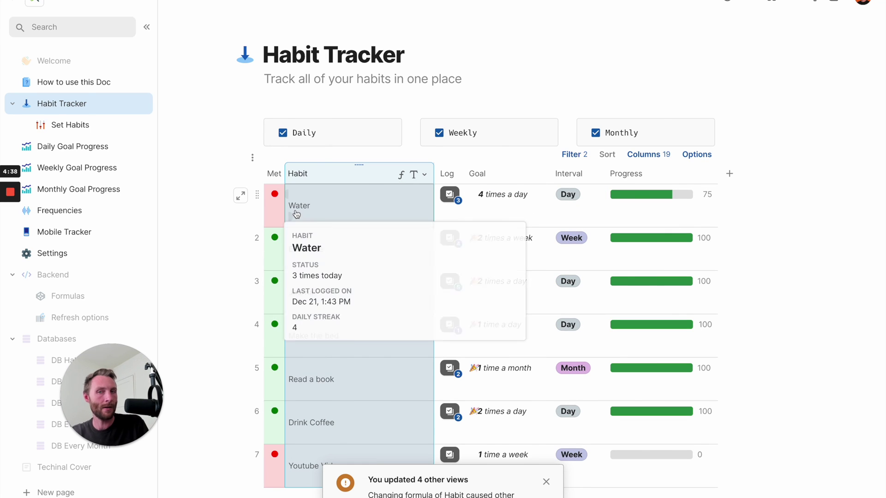
Append .ListCombine() to the end of the Habit column's Object formula and save it
mouse_move(332, 178)
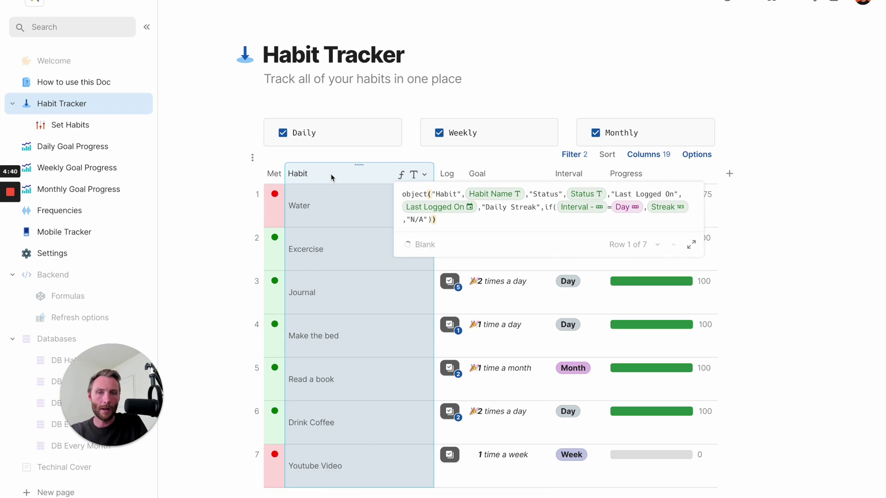
text(.list of dates)
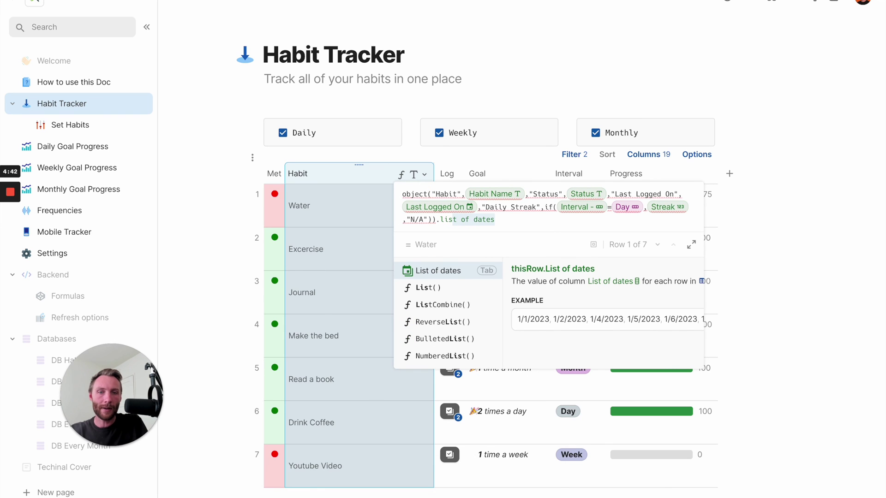
key(Down)
key(Down)
key(Tab)
key(Return)
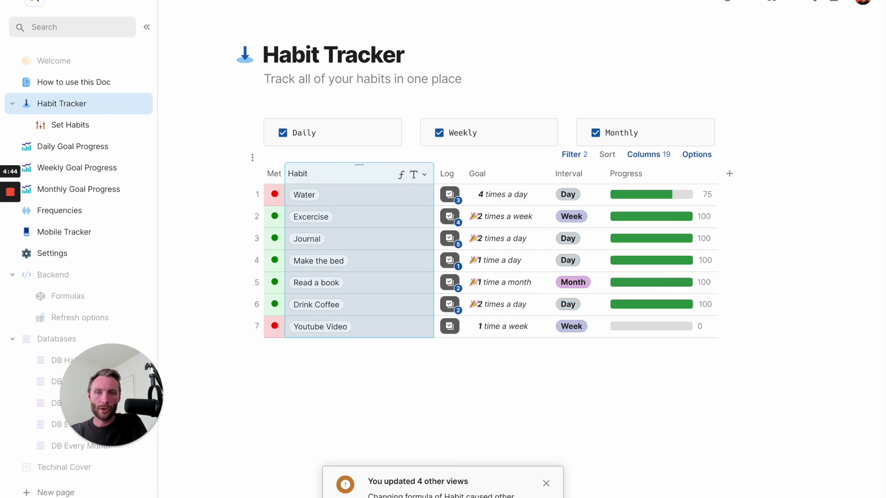
click(322, 198)
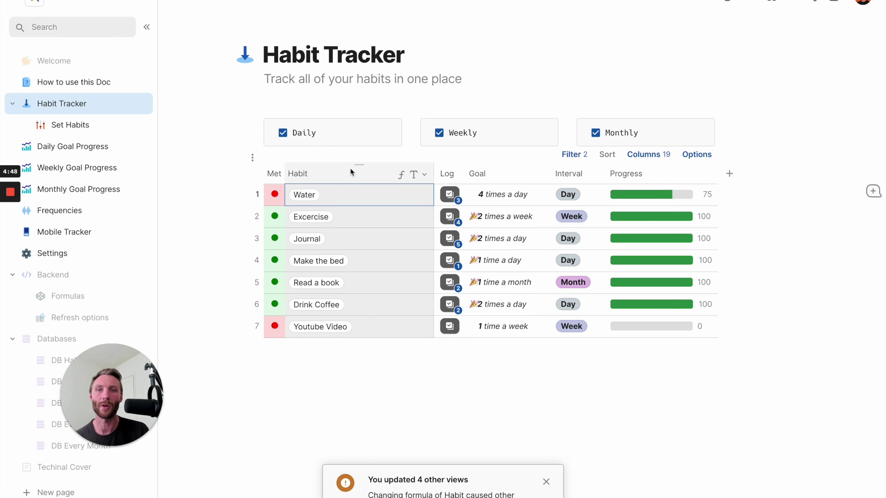
drag(155, 380, 220, 375)
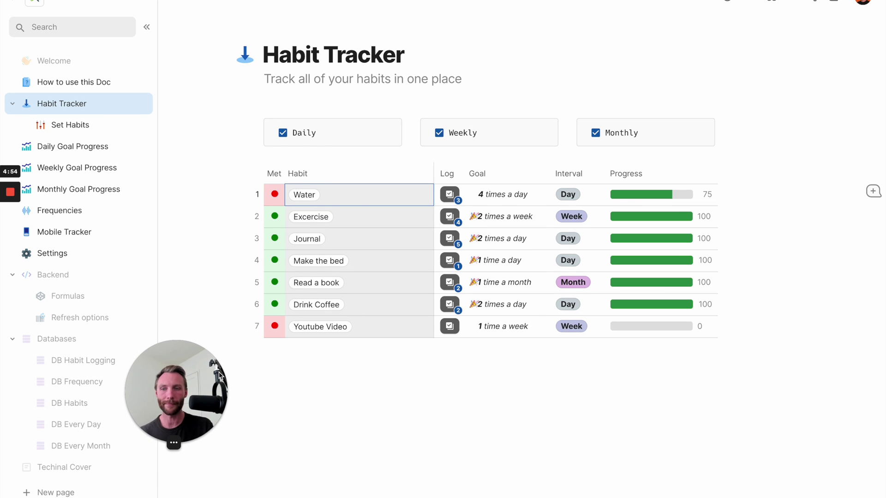
drag(167, 339, 167, 293)
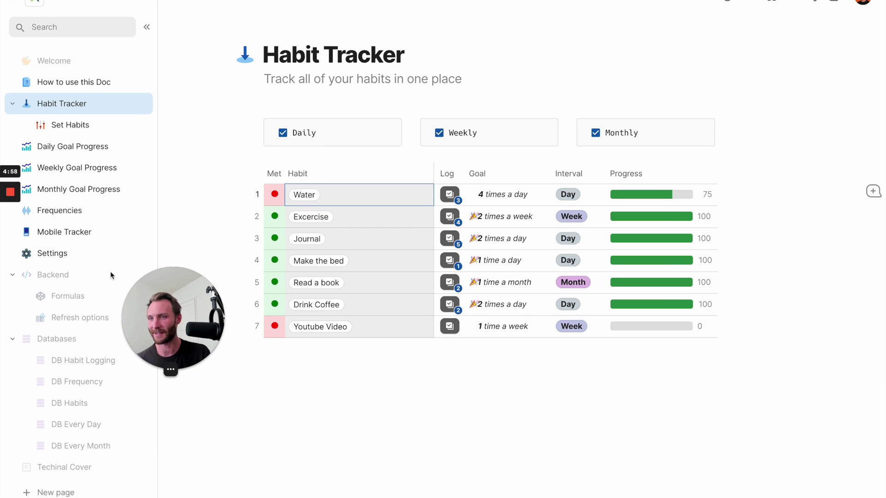
click(373, 217)
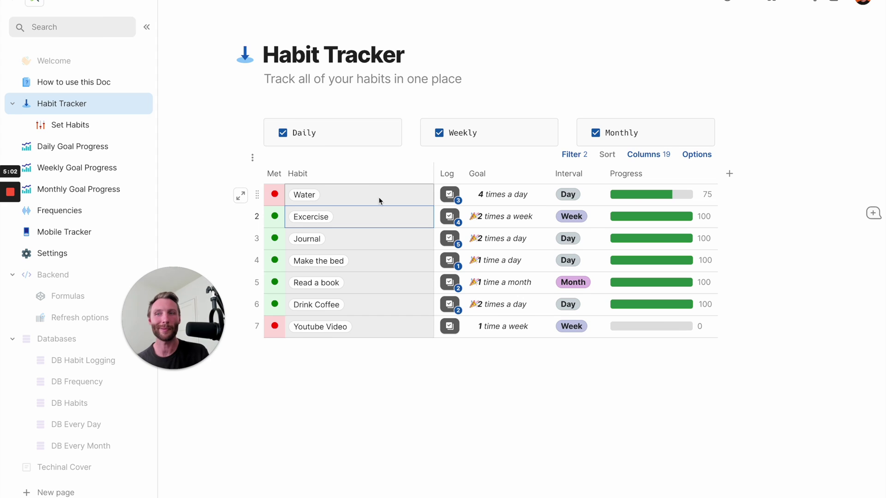